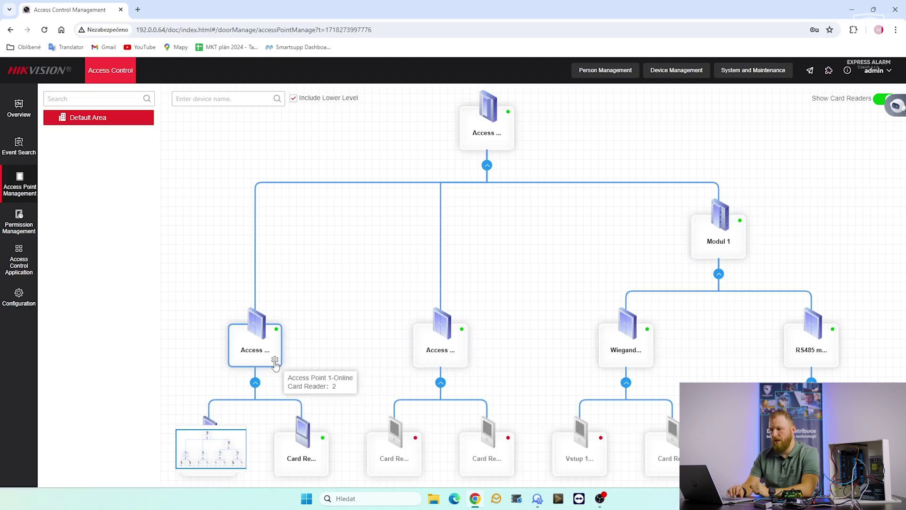
# - Open the settings of Access Point 1, rename the door to "Dveře A" and save it
pyautogui.click(275, 360)
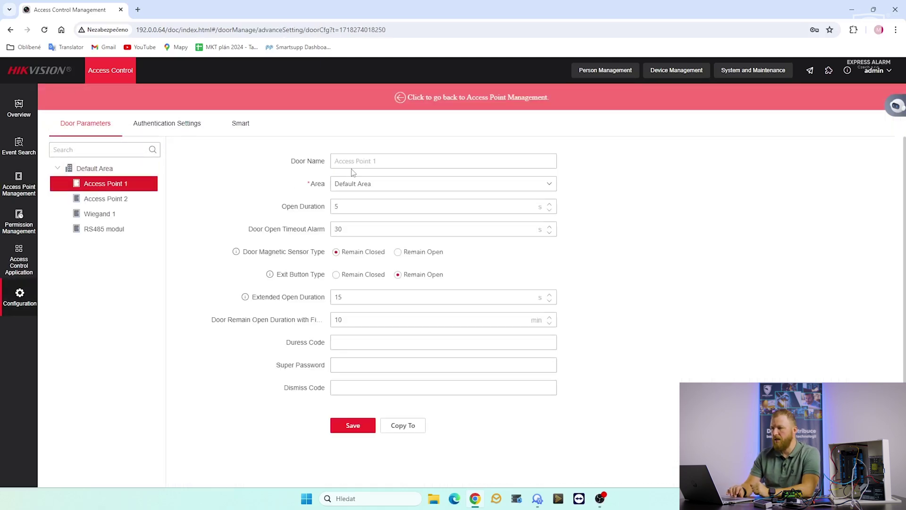
pyautogui.click(351, 165)
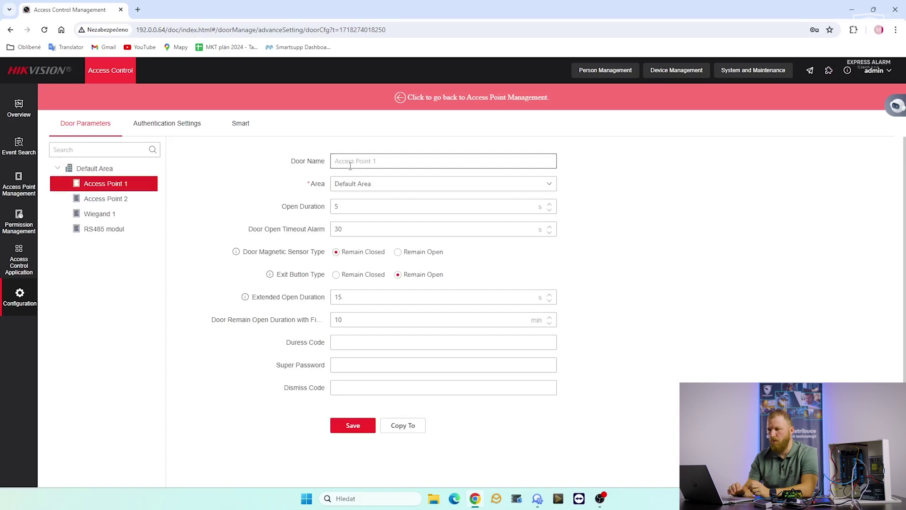
pyautogui.write('Dveře')
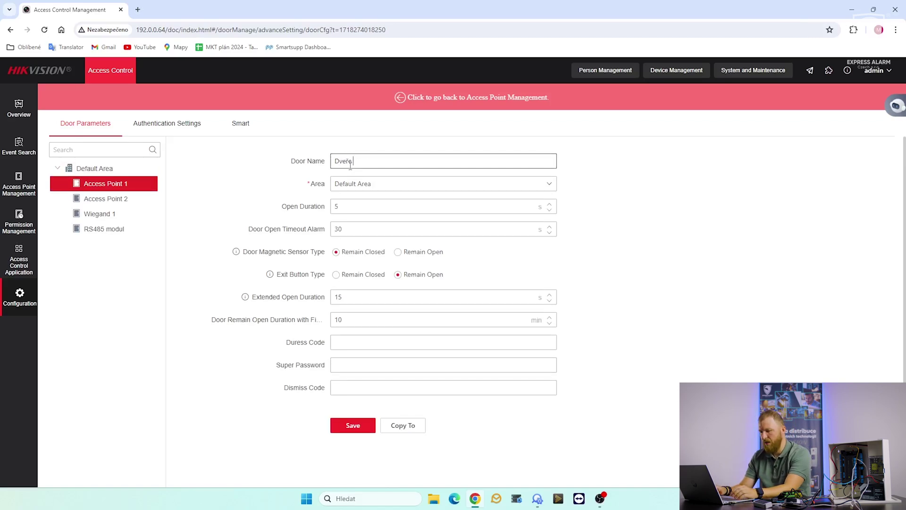
pyautogui.write(' A')
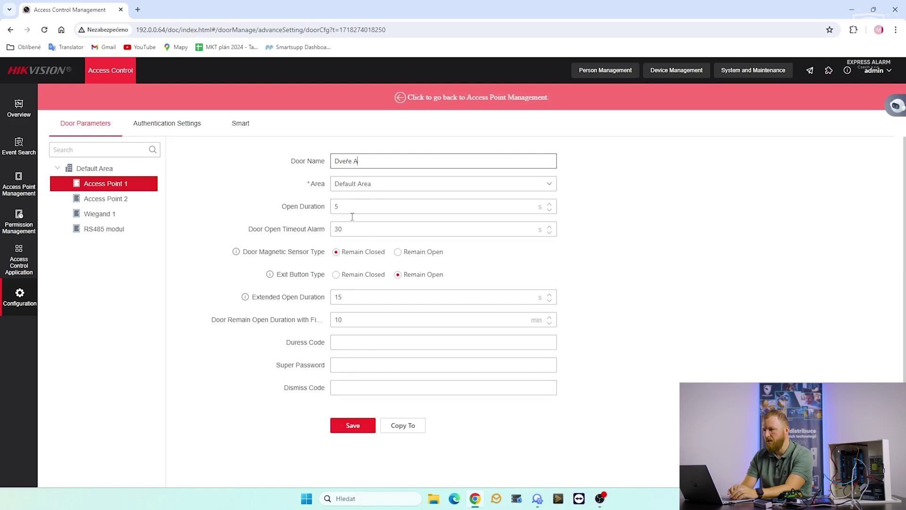
pyautogui.click(353, 426)
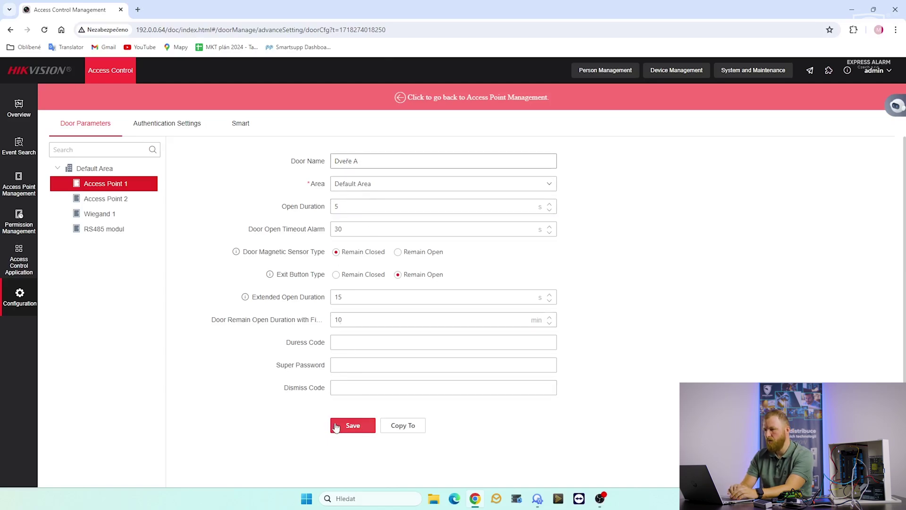
# - Rename the door Access Point 2 to "Dveře B" and save the change
pyautogui.click(107, 199)
pyautogui.click(374, 161)
pyautogui.write('D')
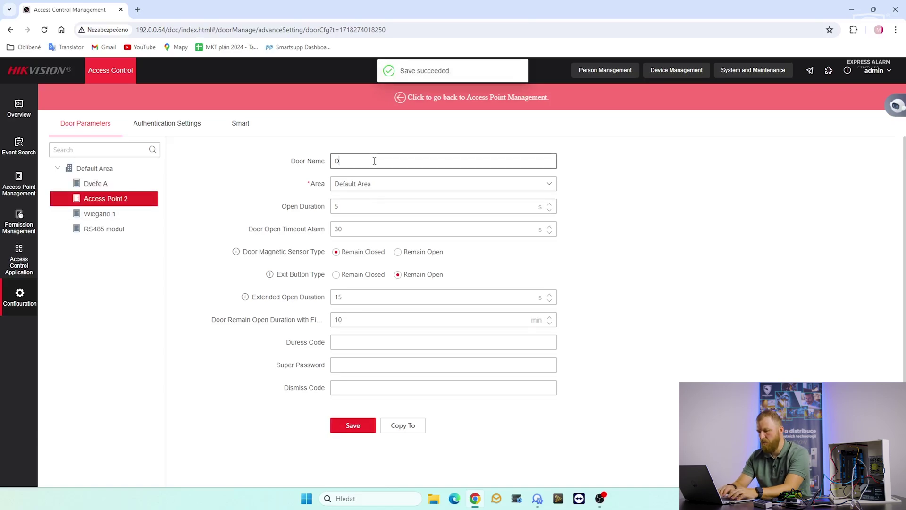
pyautogui.write('veře B')
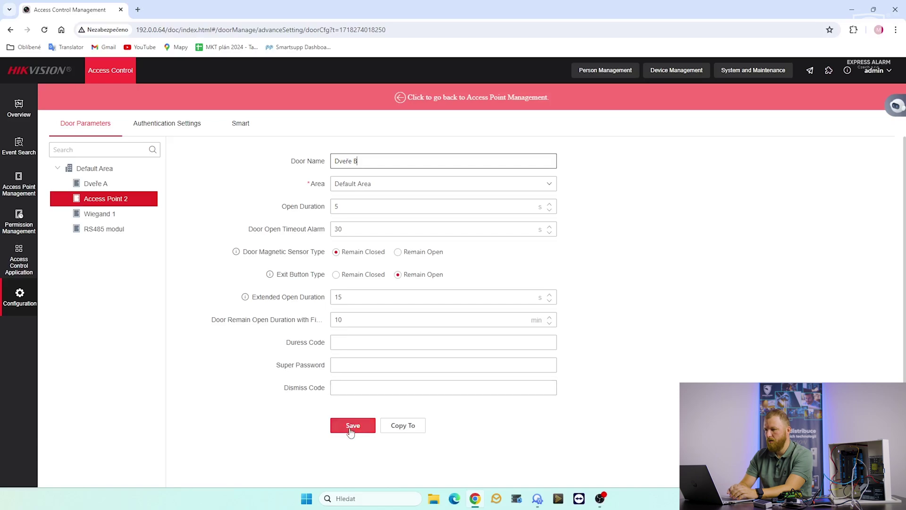
pyautogui.click(353, 426)
# - Rename the door Wiegand 1 to "Dveře C" and save the change
pyautogui.click(101, 214)
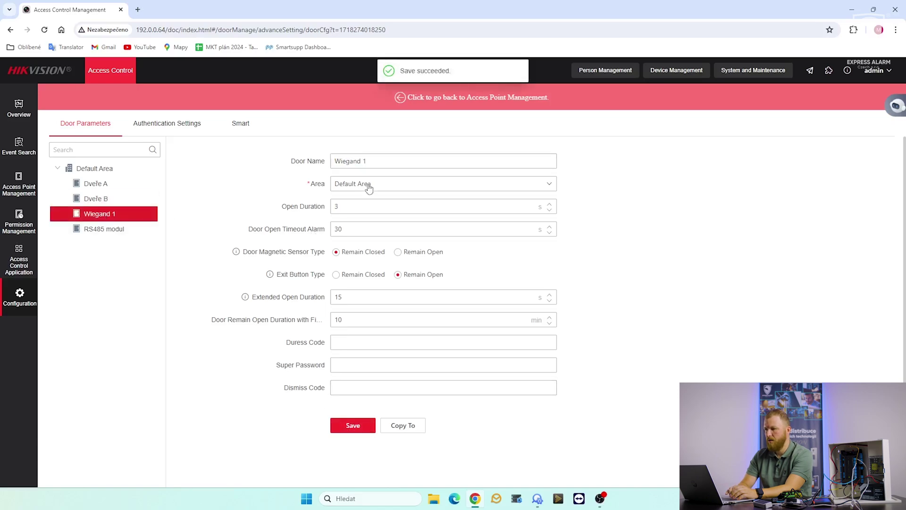
pyautogui.click(369, 161)
pyautogui.moveTo(370, 161); pyautogui.dragTo(259, 177)
pyautogui.write('Dveře C')
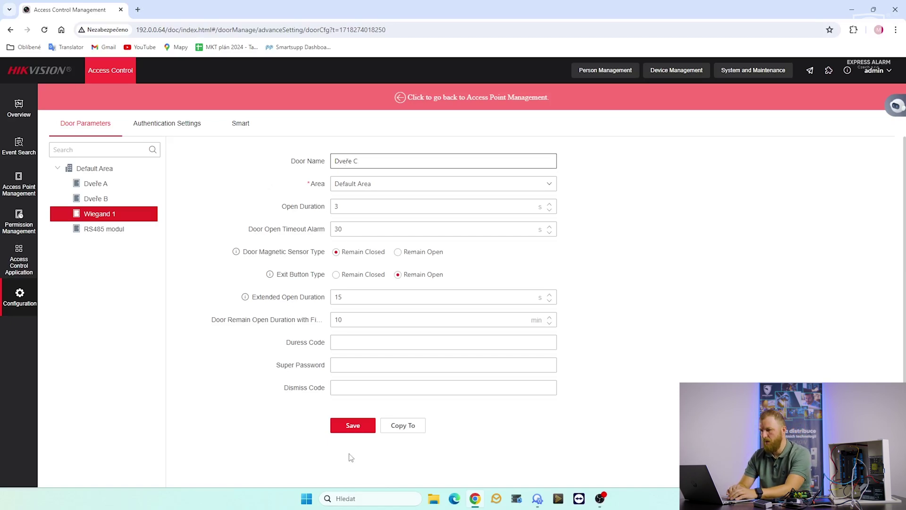
pyautogui.click(357, 428)
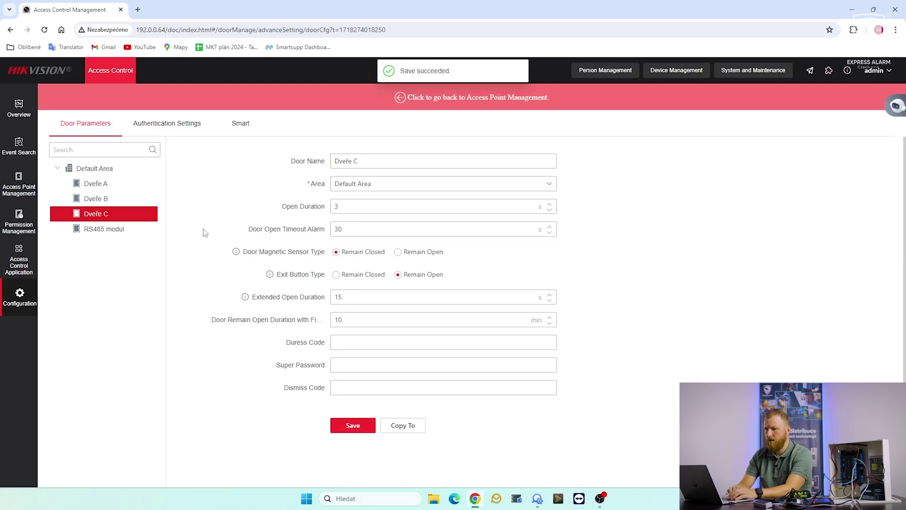
# - Rename the door RS485 modul to "Dveře D" and save the change
pyautogui.click(117, 230)
pyautogui.click(355, 161)
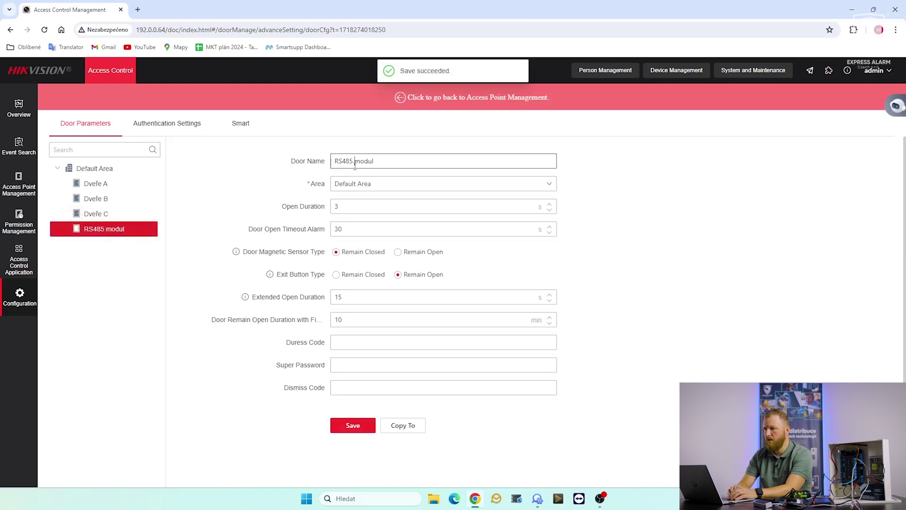
pyautogui.keyDown('shift'); pyautogui.click(377, 161); pyautogui.keyUp('shift')
pyautogui.tripleClick(343, 161)
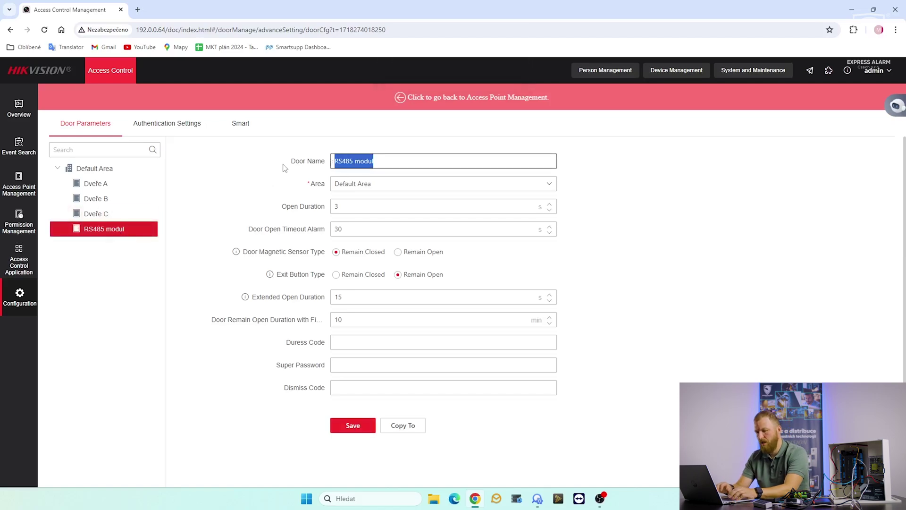
pyautogui.write('Dveře ')
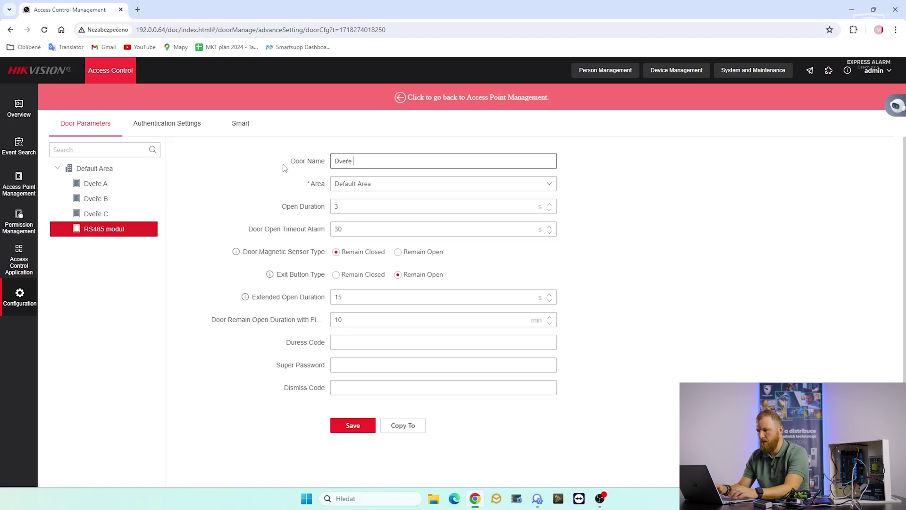
pyautogui.write('D')
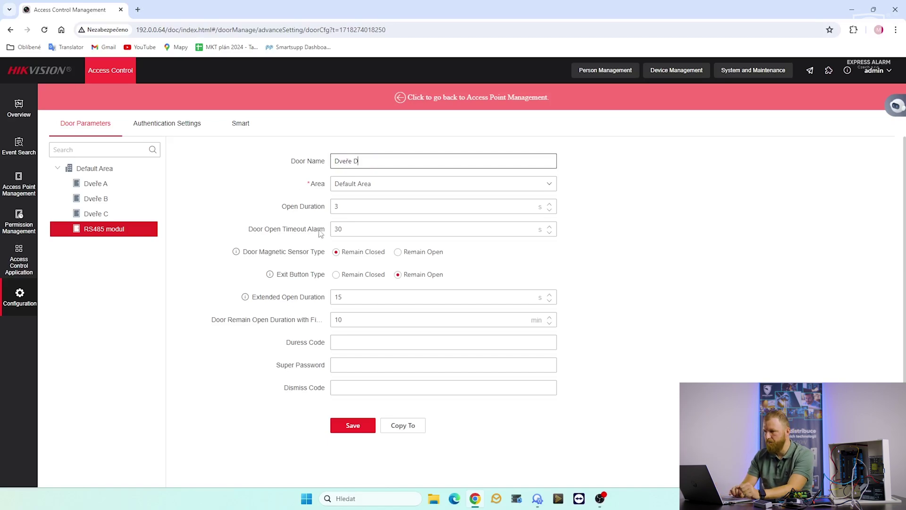
pyautogui.click(351, 426)
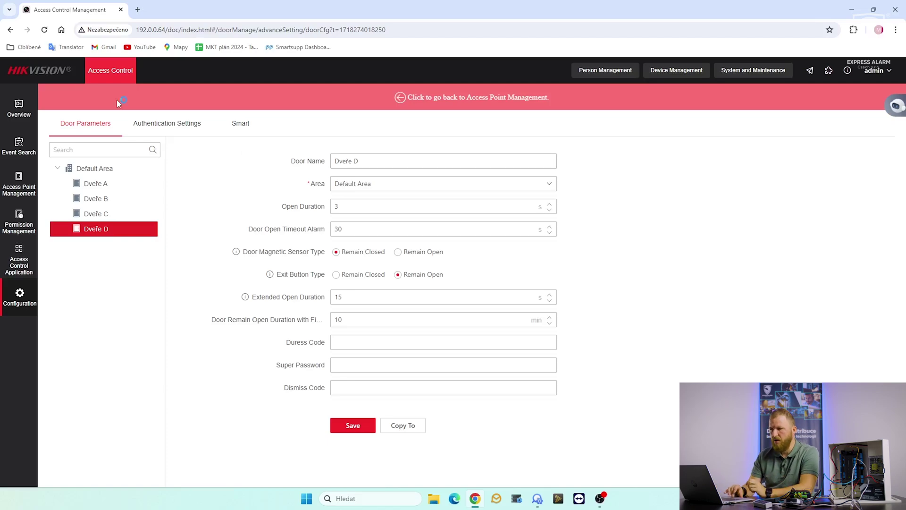
# - Add a new access schedule under the access plans, allowing access from 05:30 to 17:30 Monday through Saturday
pyautogui.click(18, 229)
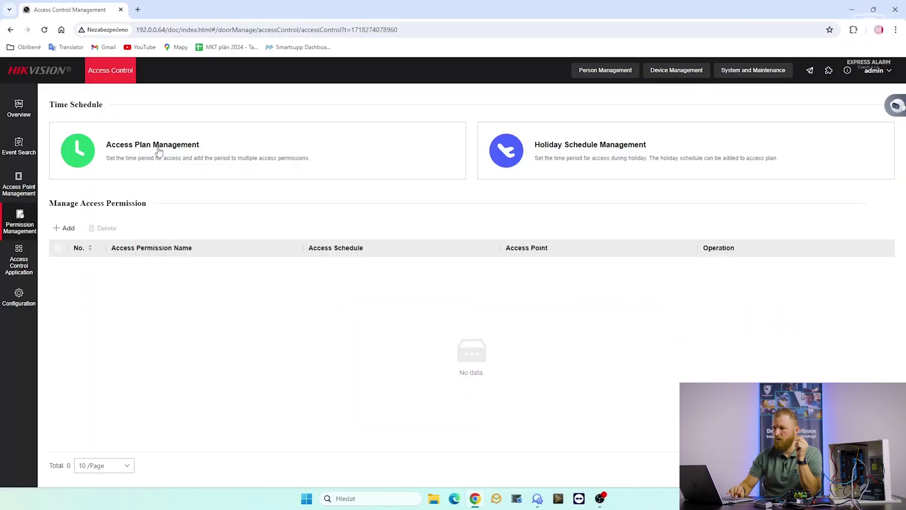
pyautogui.click(158, 148)
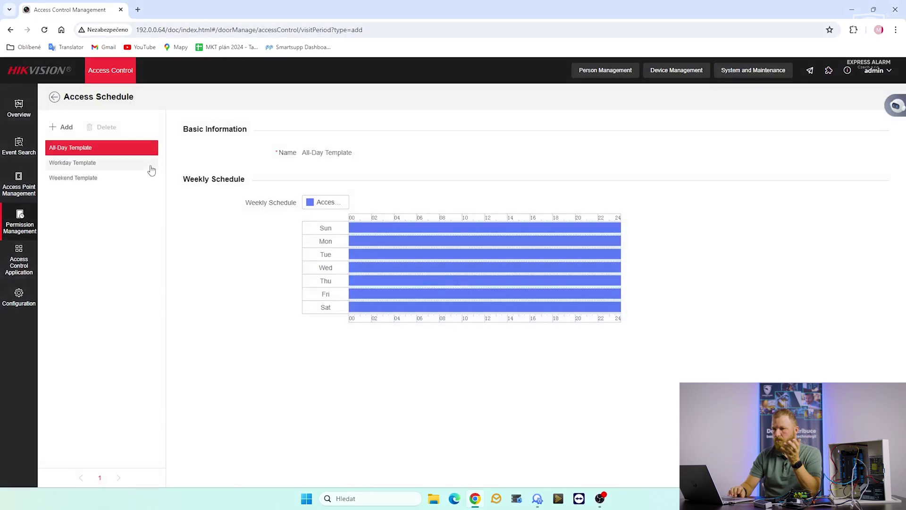
pyautogui.click(85, 164)
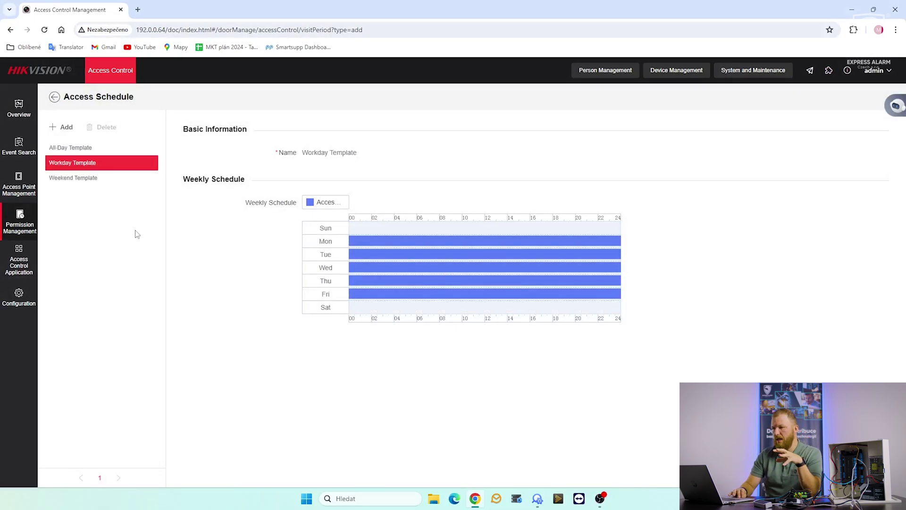
pyautogui.click(90, 183)
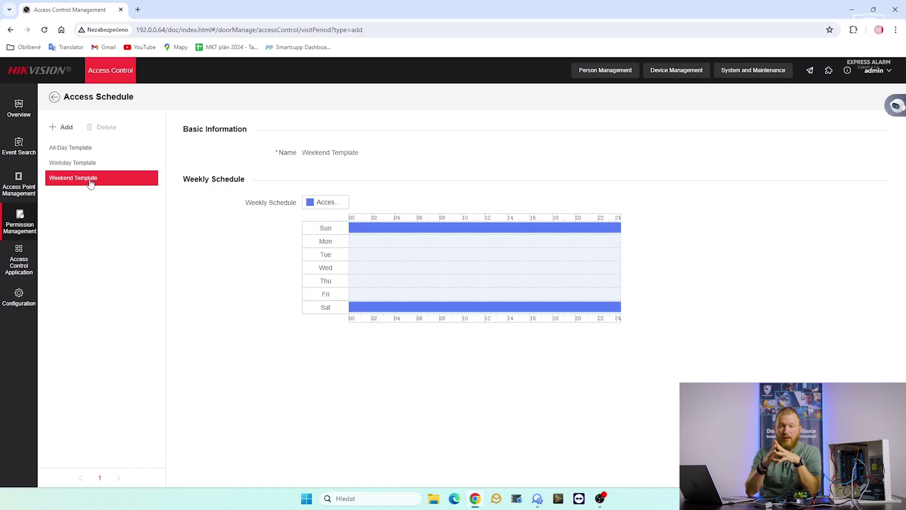
pyautogui.click(64, 127)
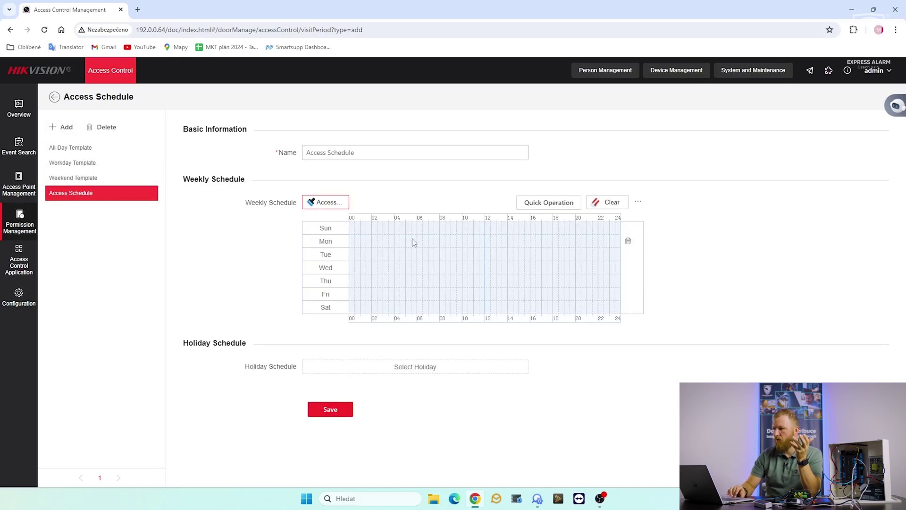
pyautogui.moveTo(412, 239); pyautogui.dragTo(546, 259)
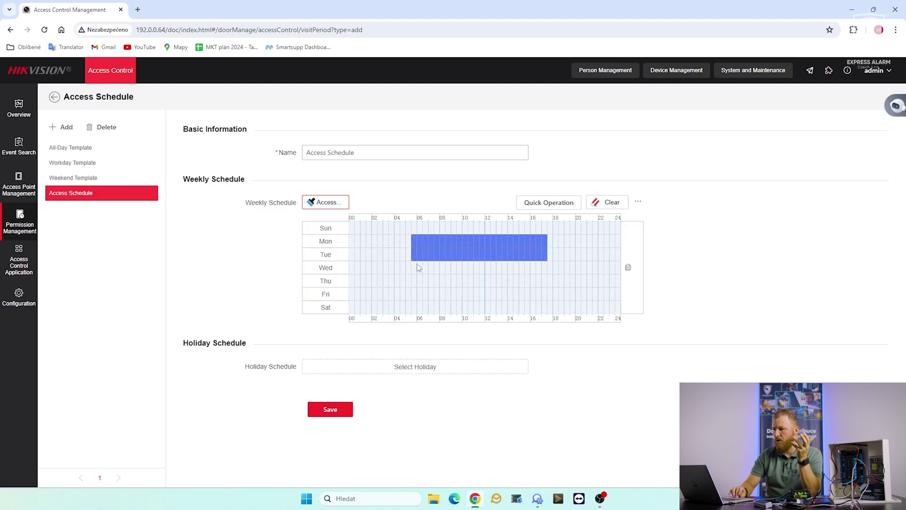
pyautogui.moveTo(413, 264); pyautogui.dragTo(544, 315)
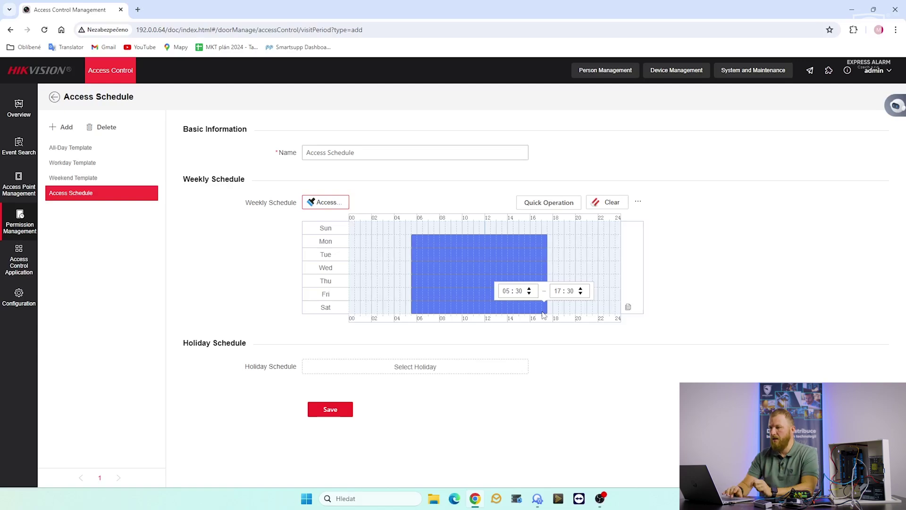
# - Name the new access schedule "Testovací šablona" and save it
pyautogui.click(374, 152)
pyautogui.moveTo(375, 153); pyautogui.dragTo(260, 160)
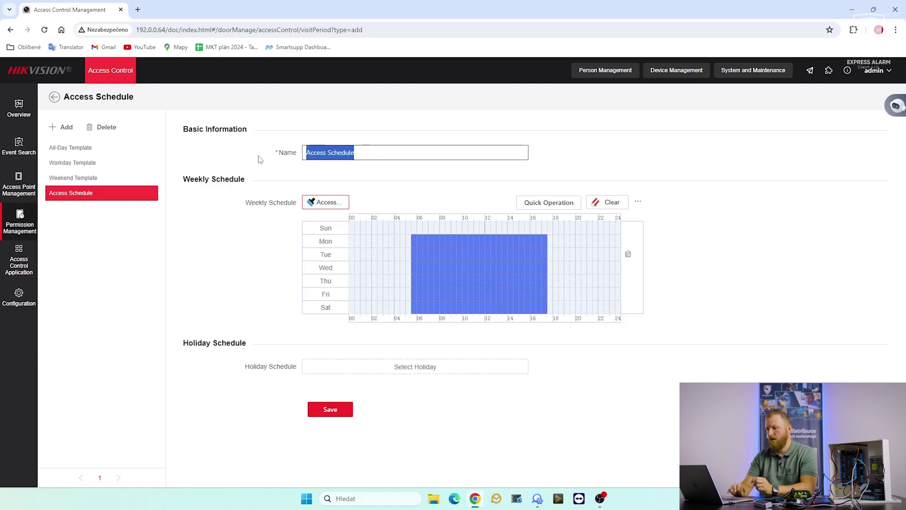
pyautogui.write('Te')
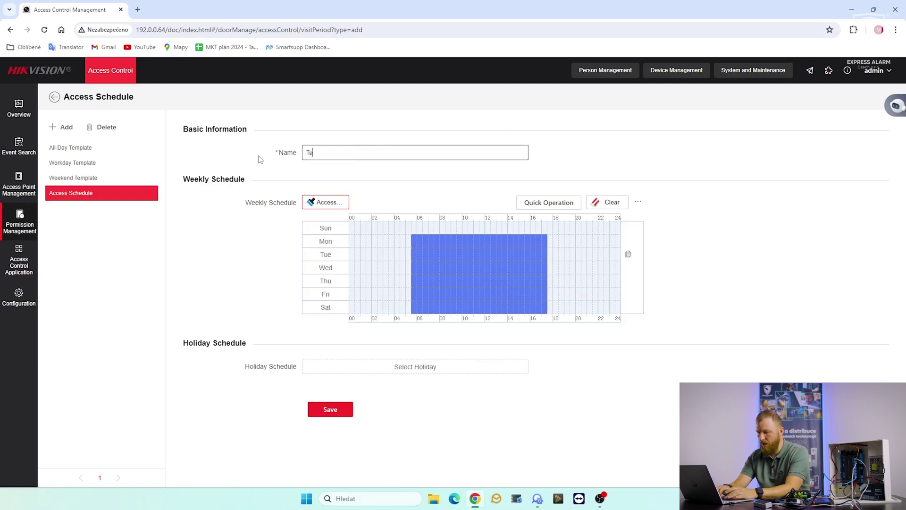
pyautogui.write('stovací š')
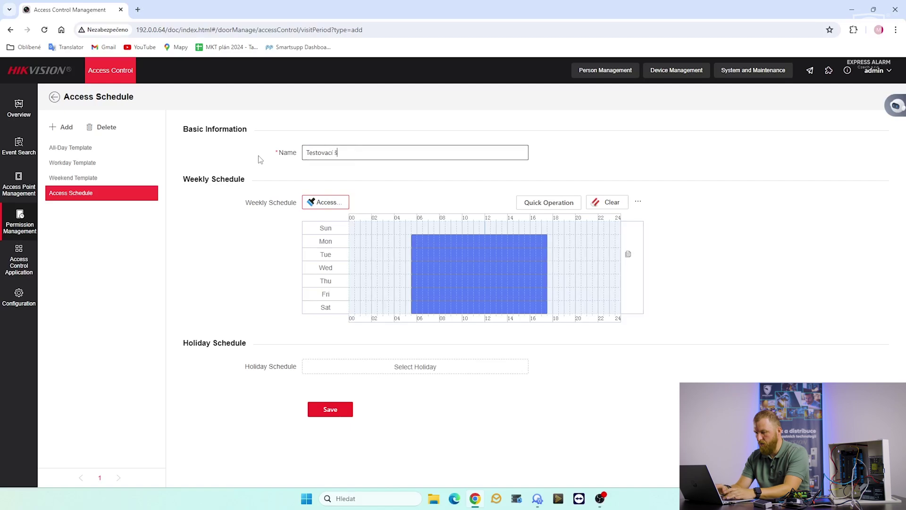
pyautogui.write('ablona')
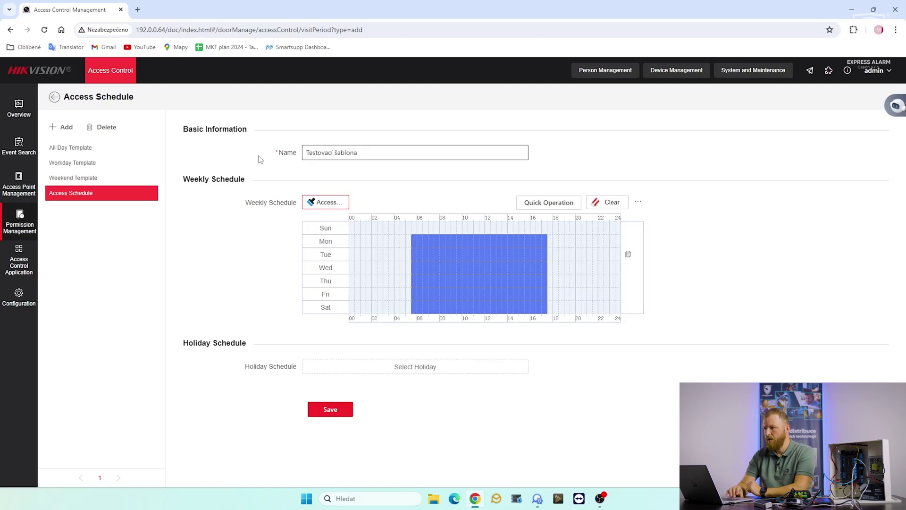
pyautogui.click(333, 408)
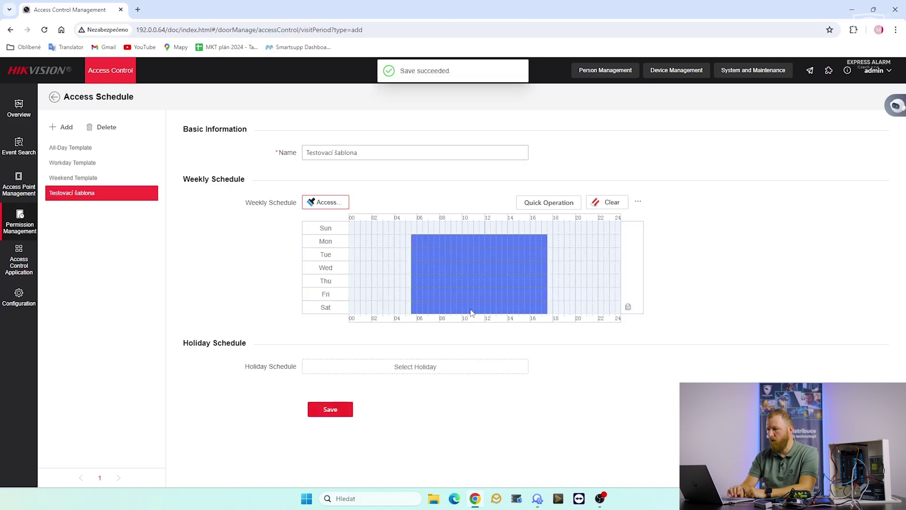
pyautogui.click(418, 303)
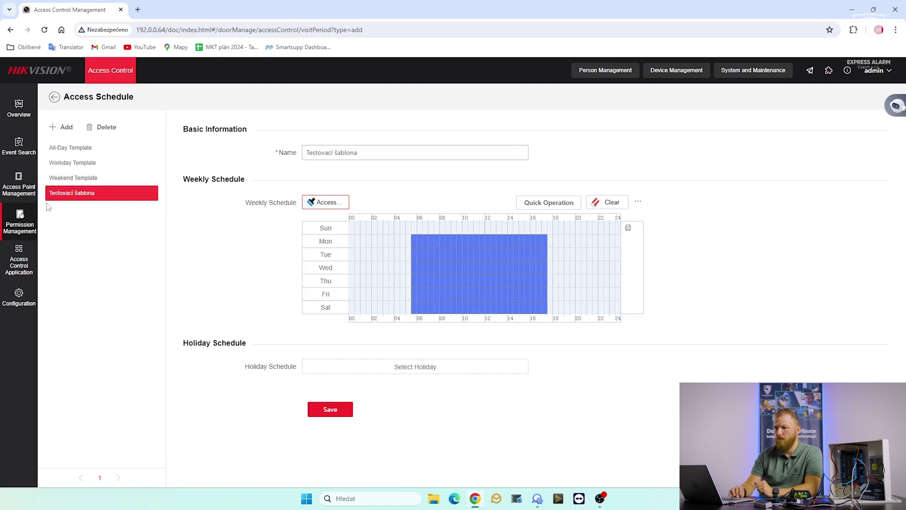
# - Start a new access permission named "Budova Express" using the All-Day Template as its access schedule
pyautogui.click(55, 97)
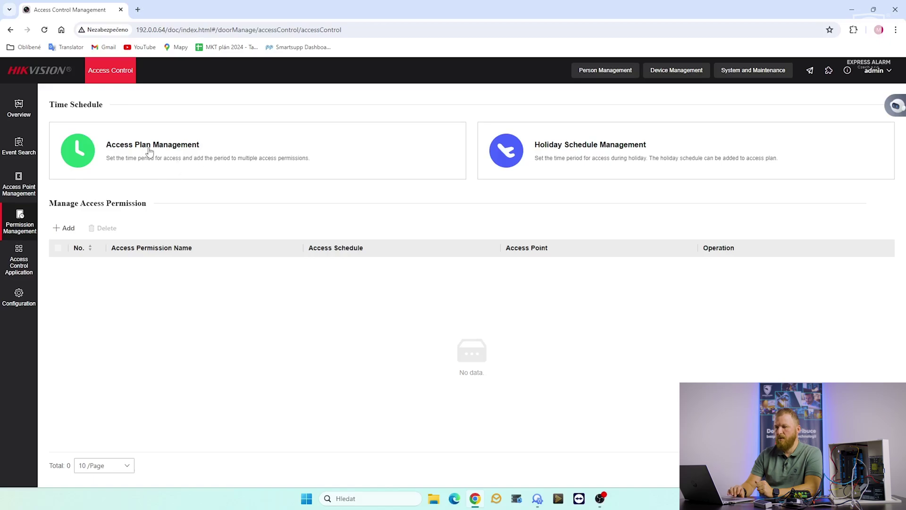
pyautogui.click(69, 228)
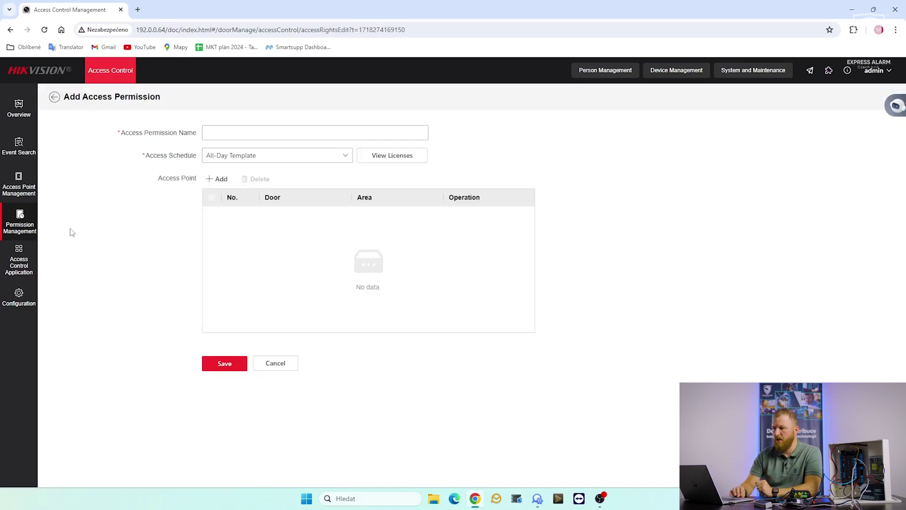
pyautogui.click(213, 131)
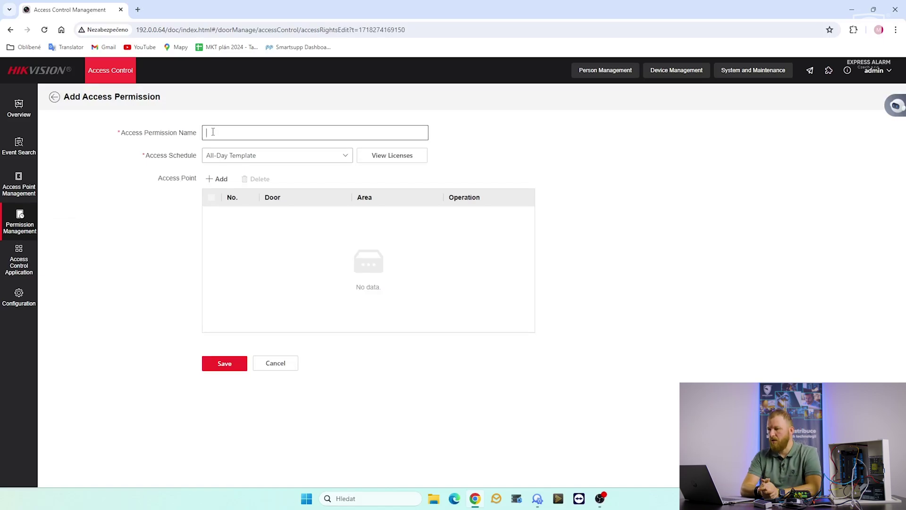
pyautogui.write('Budova ')
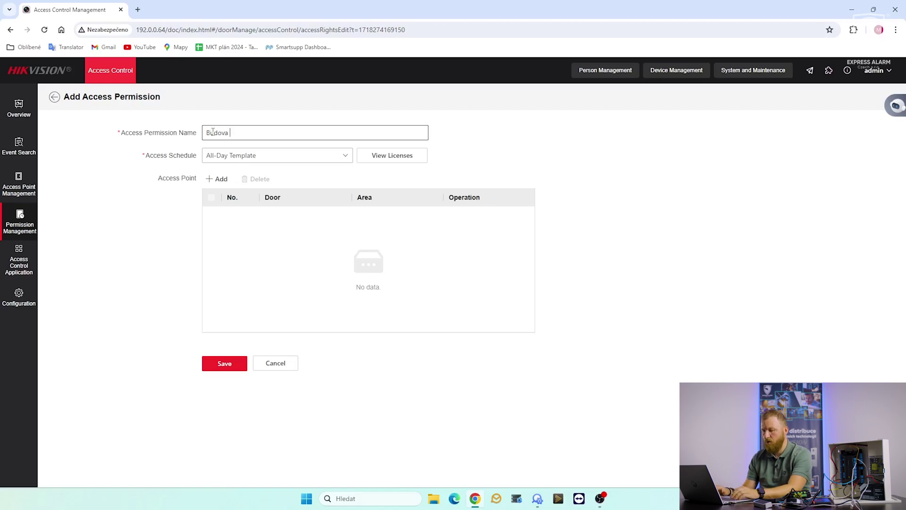
pyautogui.write('Express')
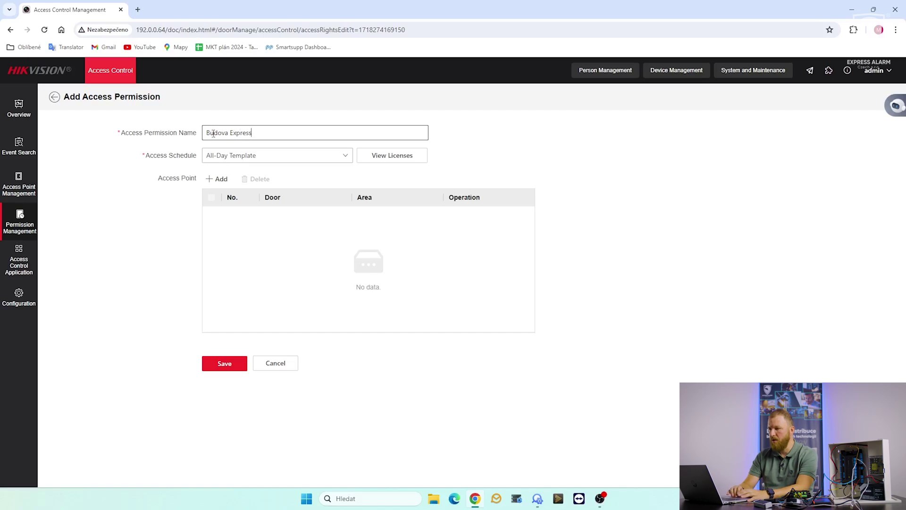
pyautogui.click(223, 159)
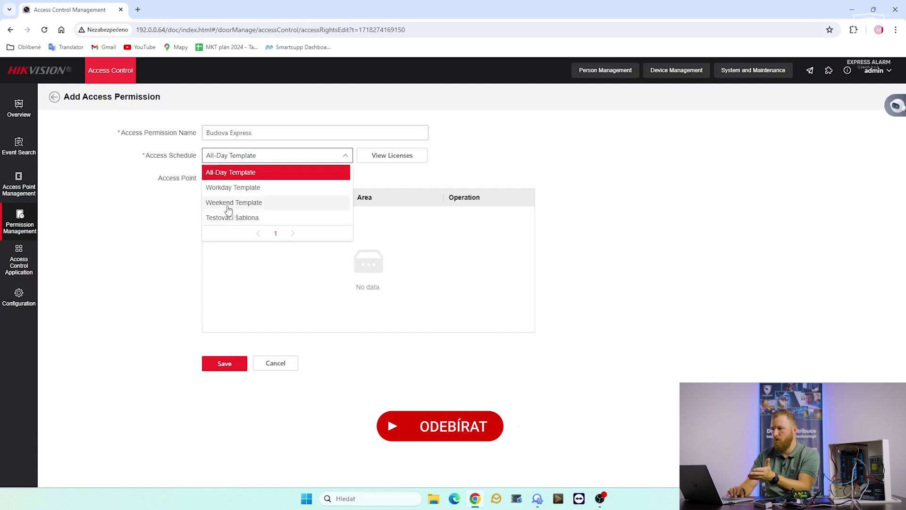
pyautogui.click(223, 172)
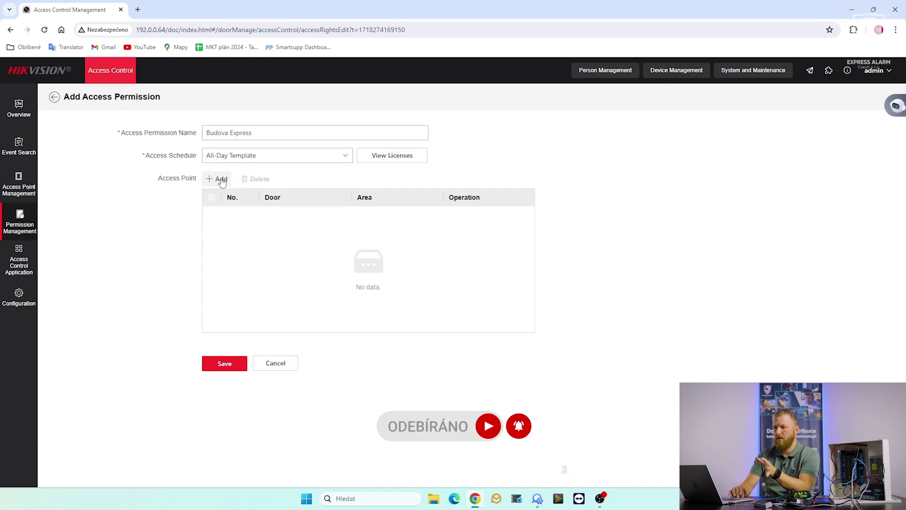
# - Add doors Dveře A and Dveře B as access points of the "Budova Express" permission and save it
pyautogui.click(220, 180)
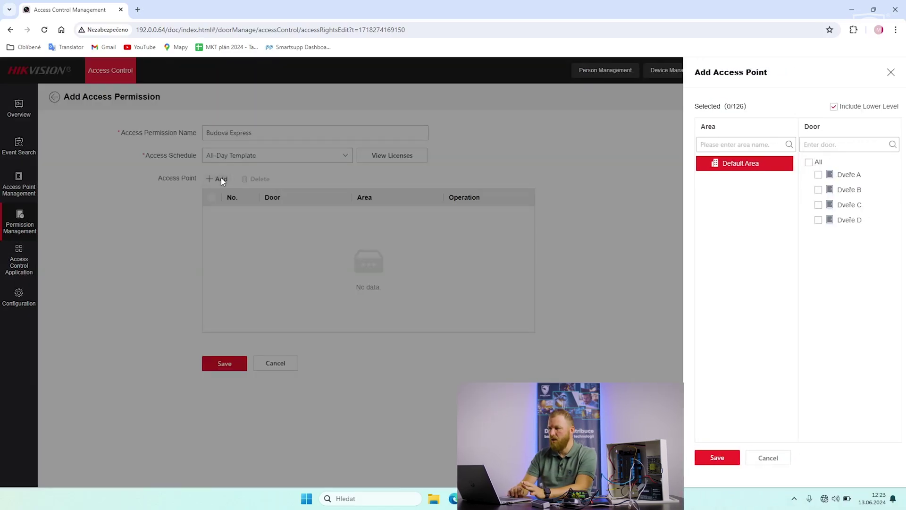
pyautogui.click(816, 175)
pyautogui.click(815, 190)
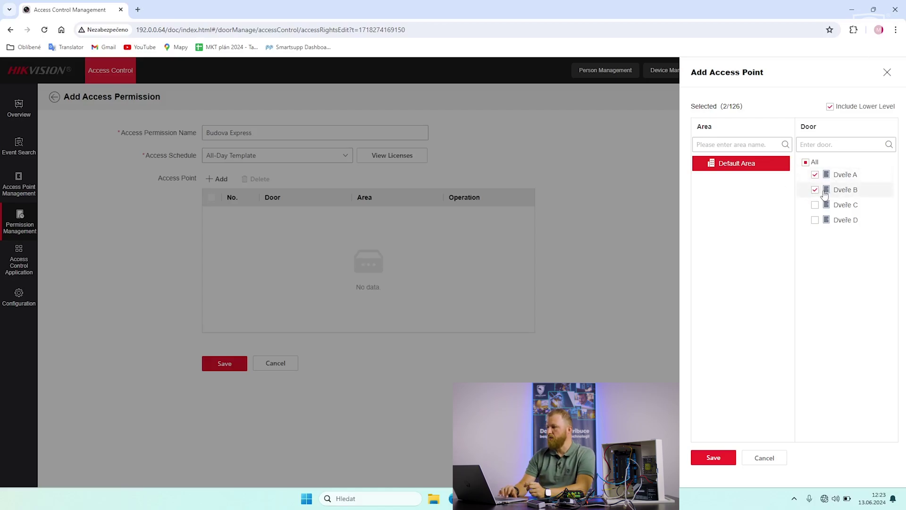
pyautogui.click(717, 457)
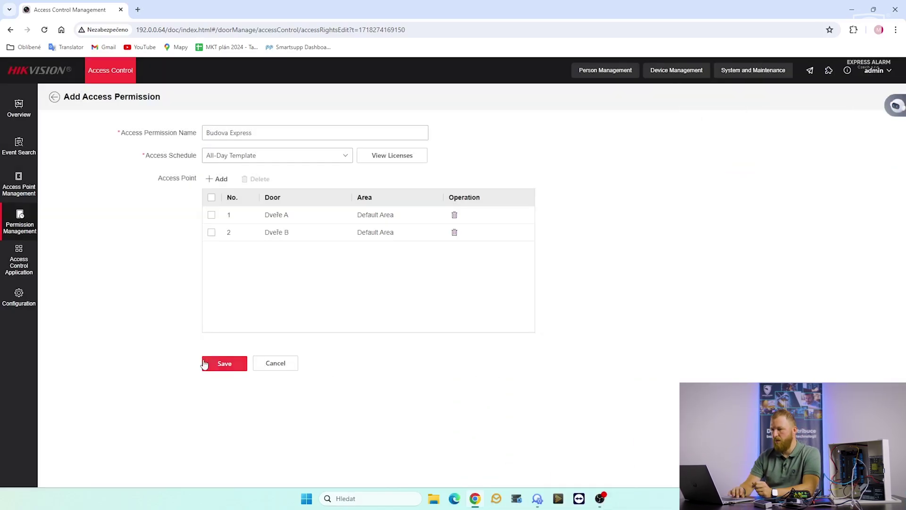
pyautogui.click(224, 364)
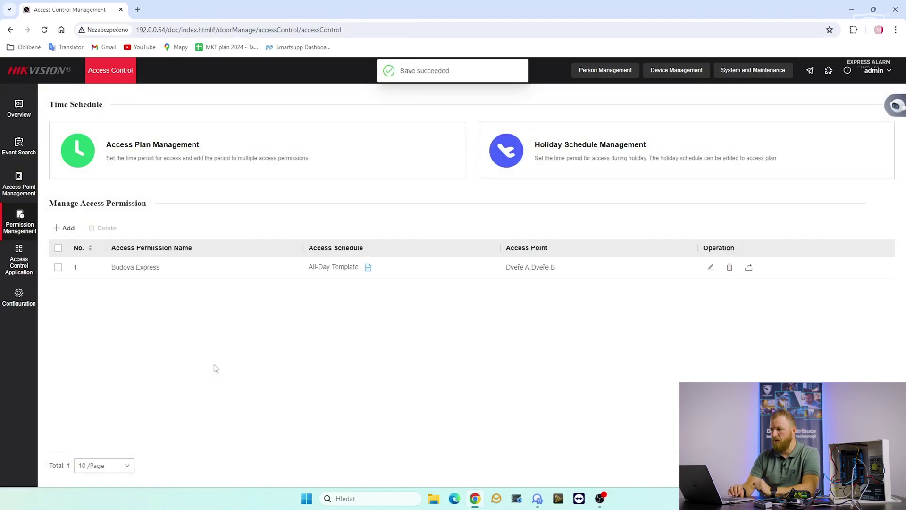
# - Start a new access permission named "Jídelna" with doors Dveře C and Dveře D as its access points
pyautogui.click(68, 228)
pyautogui.click(211, 135)
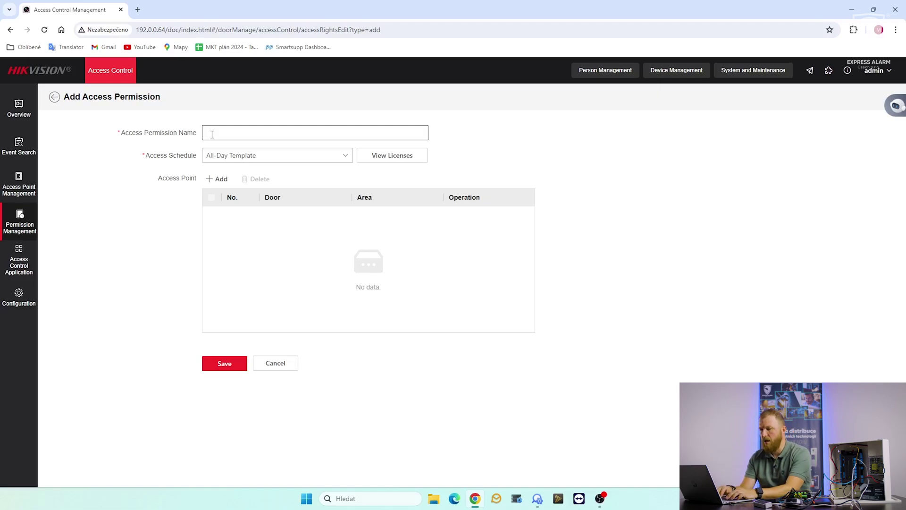
pyautogui.write('Jídelna')
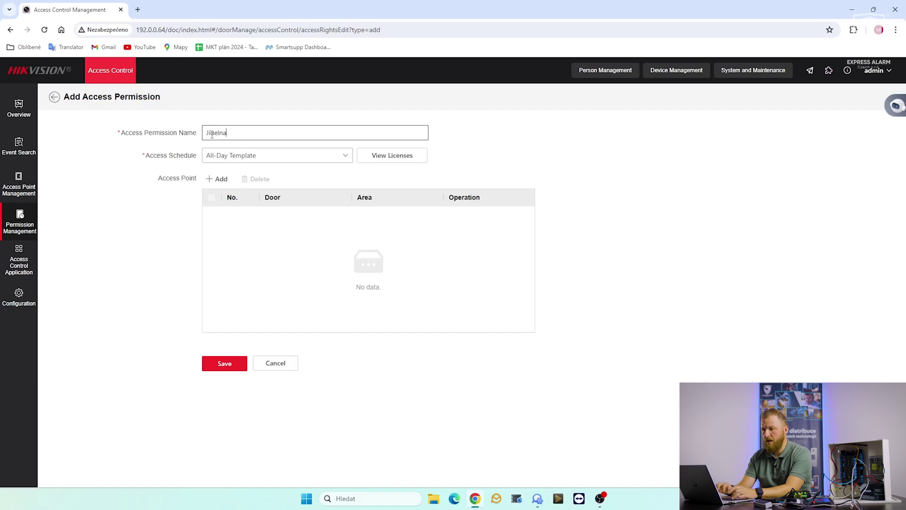
pyautogui.click(218, 181)
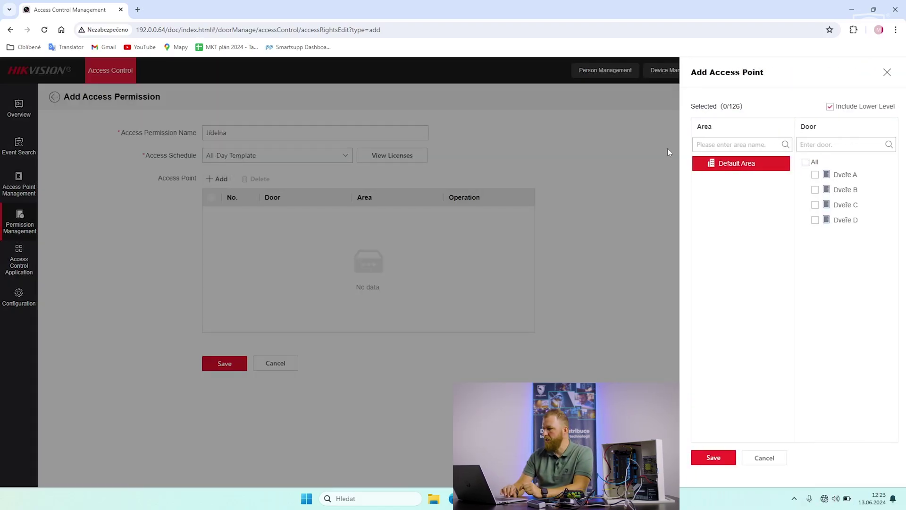
pyautogui.click(814, 205)
pyautogui.click(816, 221)
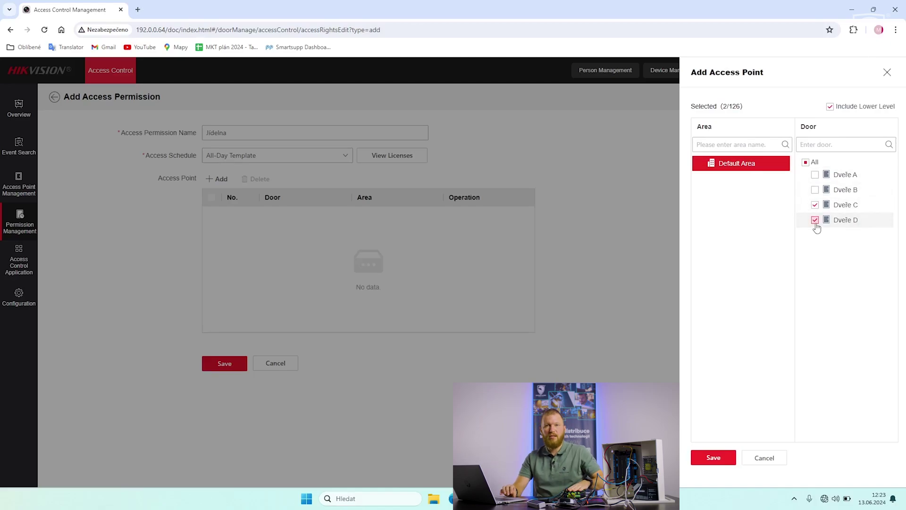
pyautogui.click(713, 458)
# - Assign the "Testovací šablona" access schedule to the "Jídelna" permission and save it
pyautogui.click(272, 161)
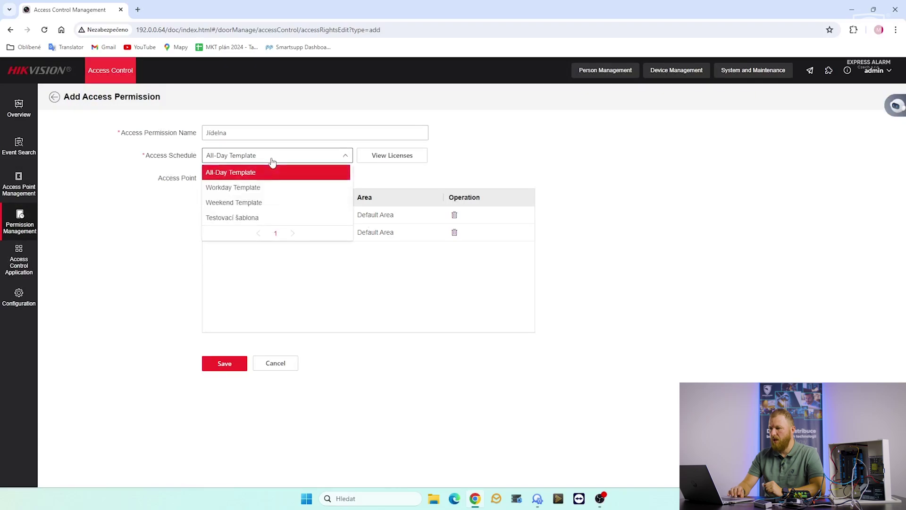
pyautogui.click(245, 217)
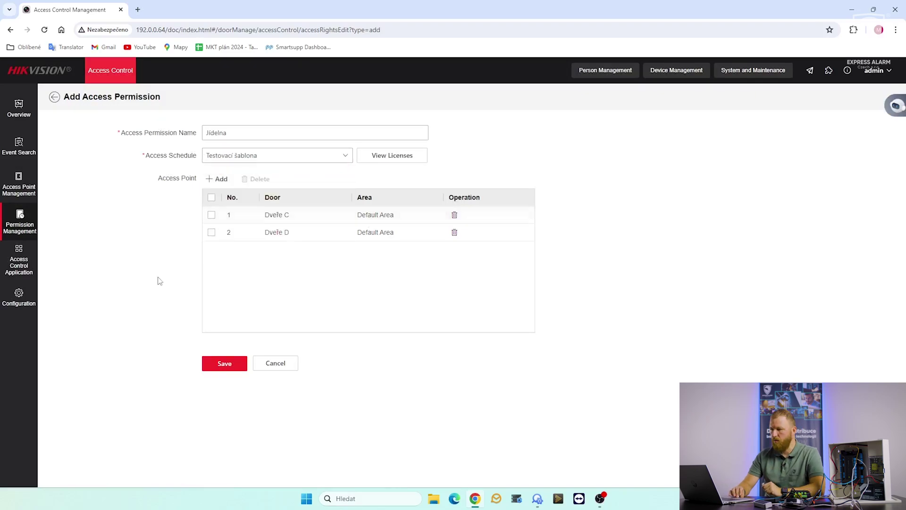
pyautogui.click(230, 368)
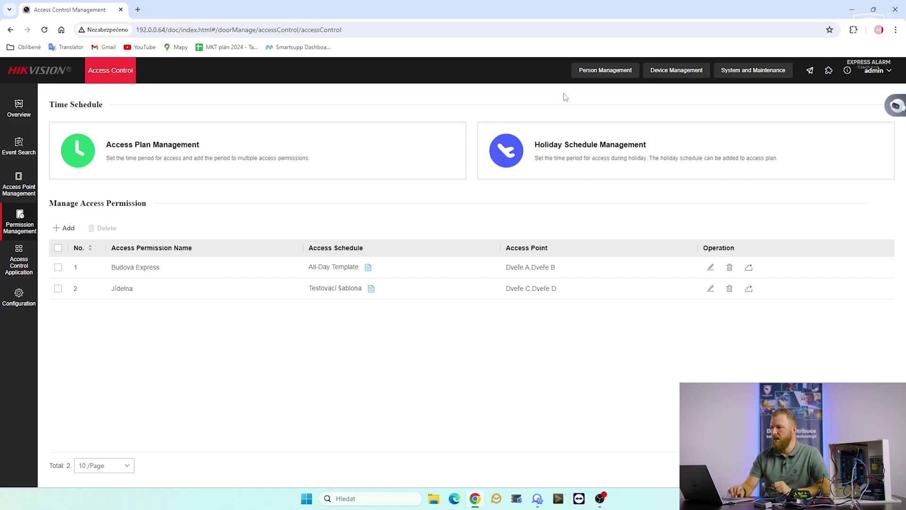
# - In person management, add an organization named "Express Alarm" under Default Organization and save it
pyautogui.click(589, 73)
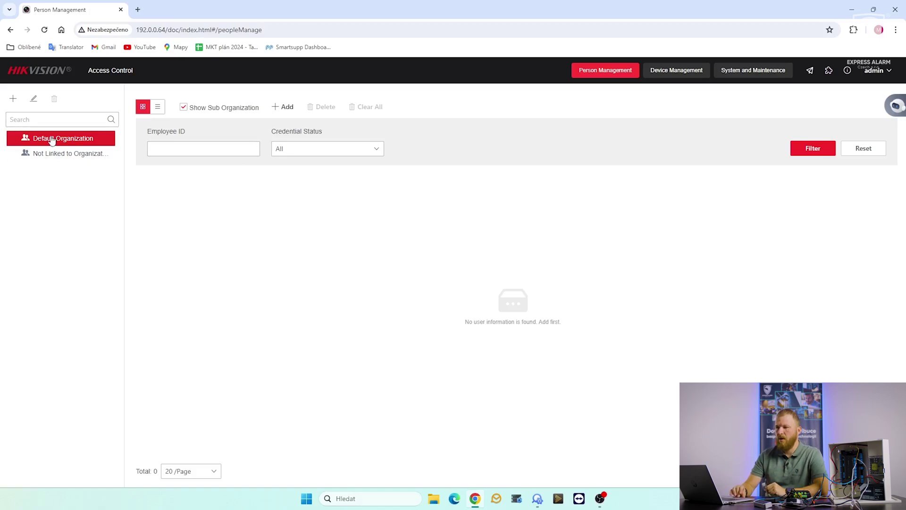
pyautogui.click(13, 100)
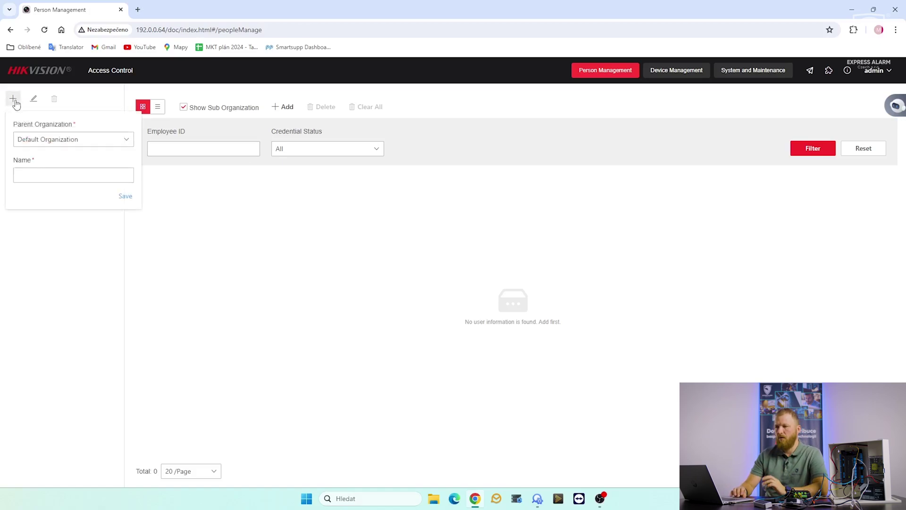
pyautogui.click(35, 180)
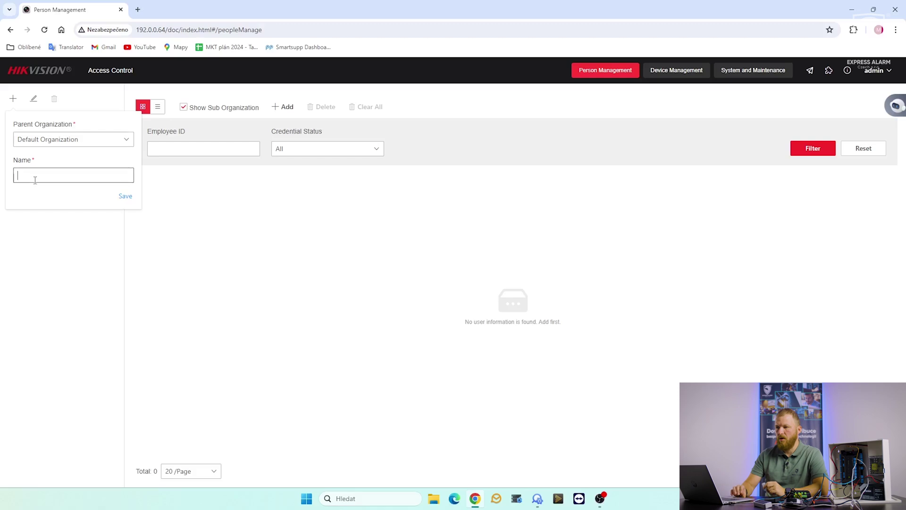
pyautogui.write('Expr')
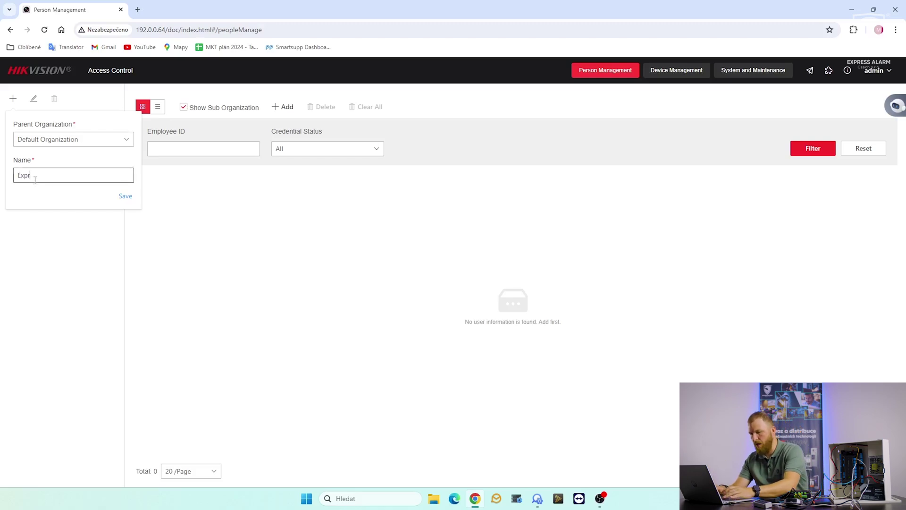
pyautogui.write('ess Alarm')
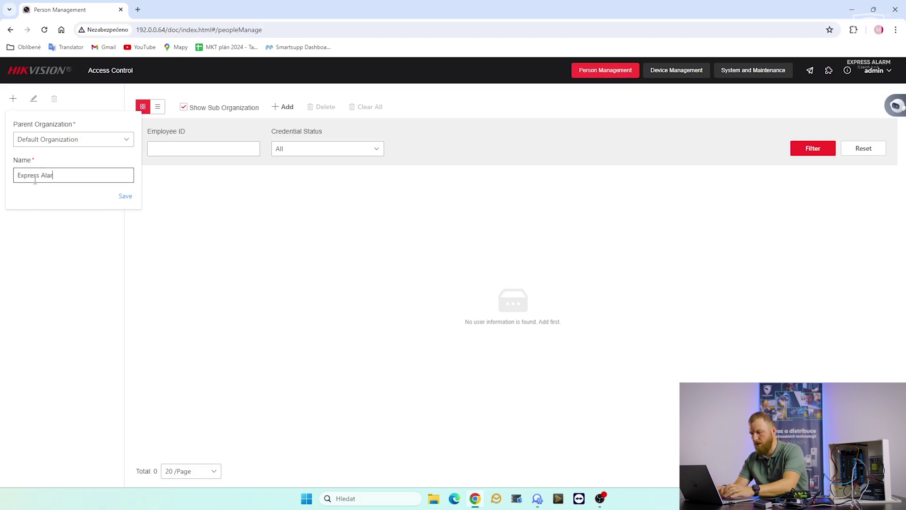
pyautogui.click(125, 196)
# - Start adding a person to the Express Alarm organization, entering a numeric employee ID and the person's surname as the name
pyautogui.click(75, 158)
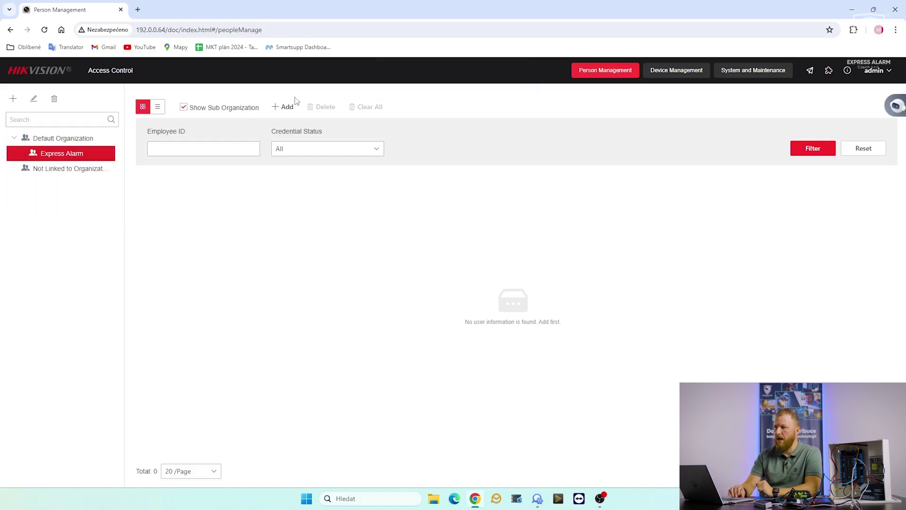
pyautogui.click(284, 109)
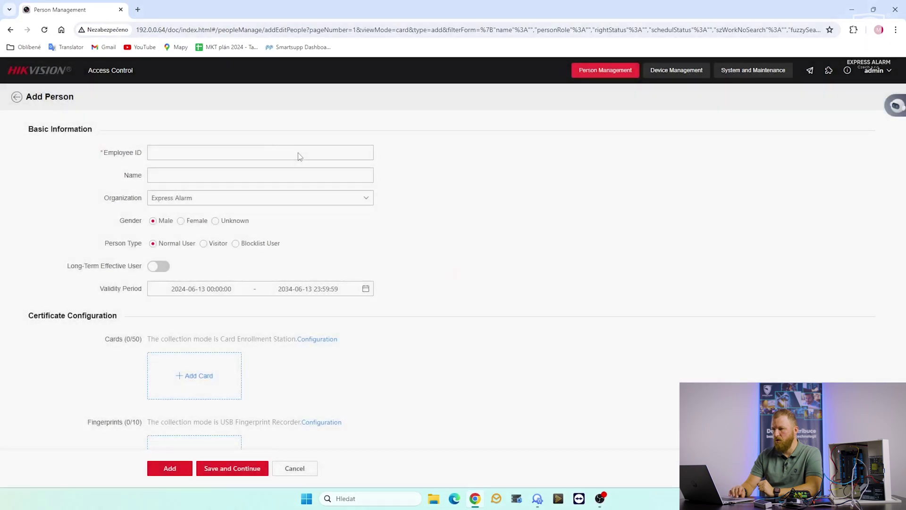
pyautogui.click(213, 153)
pyautogui.write('Juklíček')
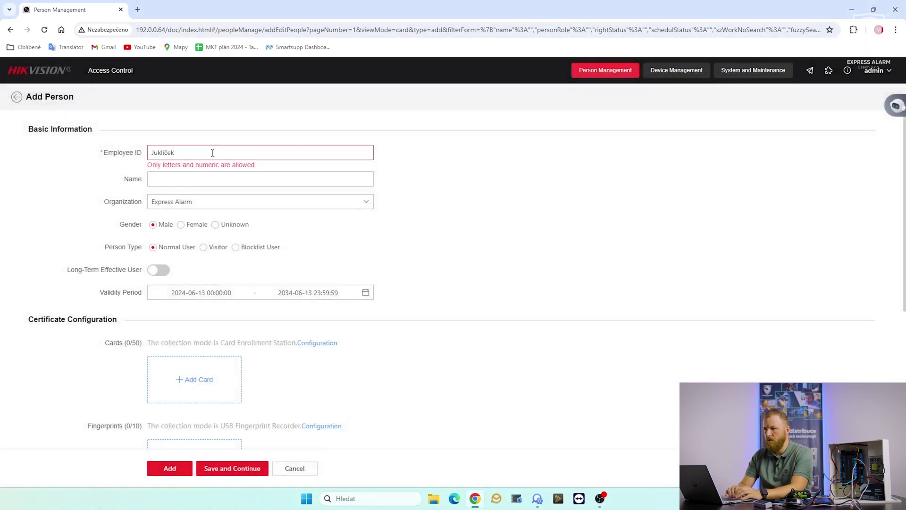
pyautogui.moveTo(213, 152); pyautogui.dragTo(78, 162)
pyautogui.write('001')
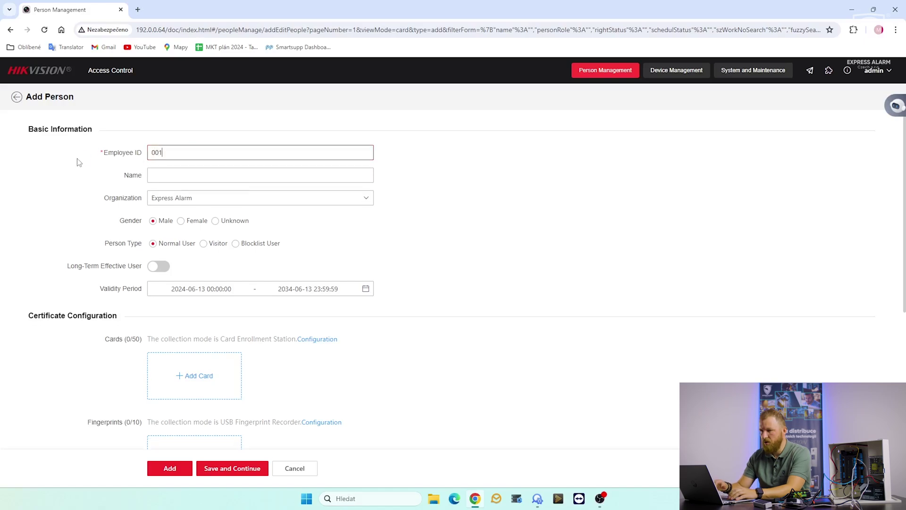
pyautogui.click(159, 179)
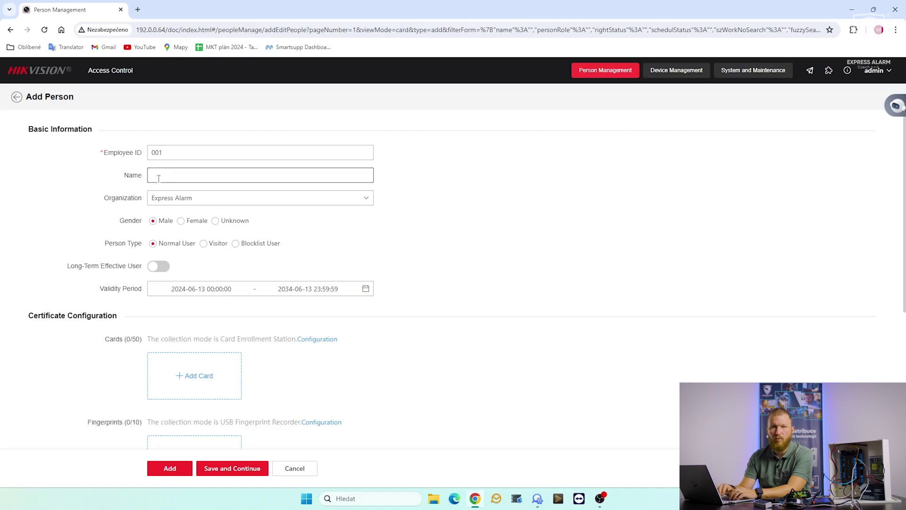
pyautogui.write('Jukl')
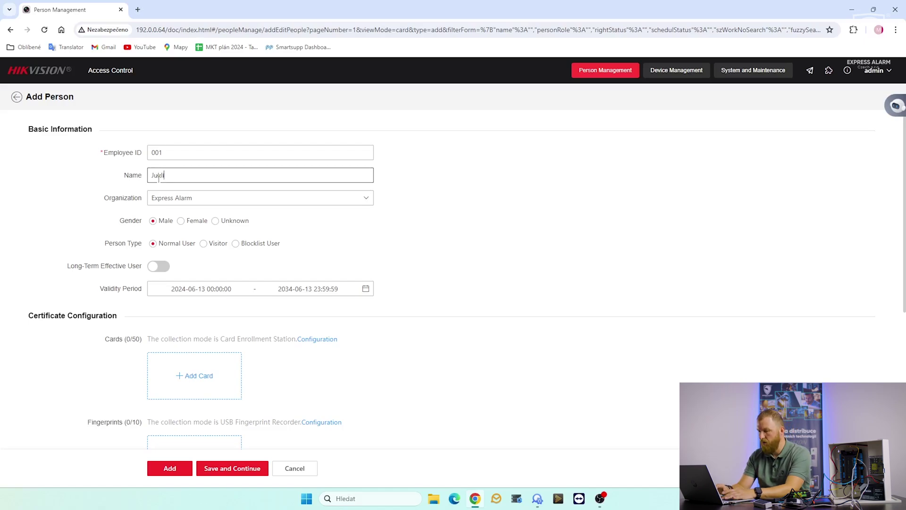
pyautogui.write('íček')
pyautogui.click(109, 189)
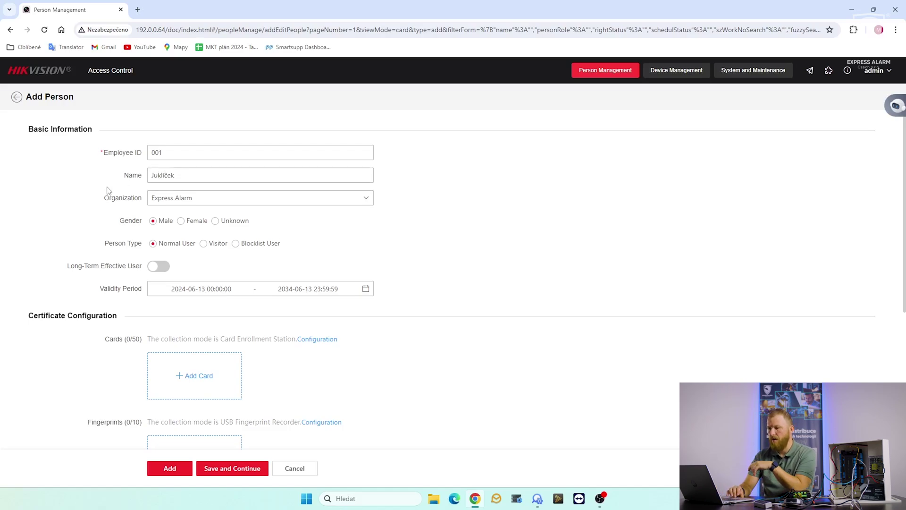
pyautogui.scroll(-1, 75, 235)
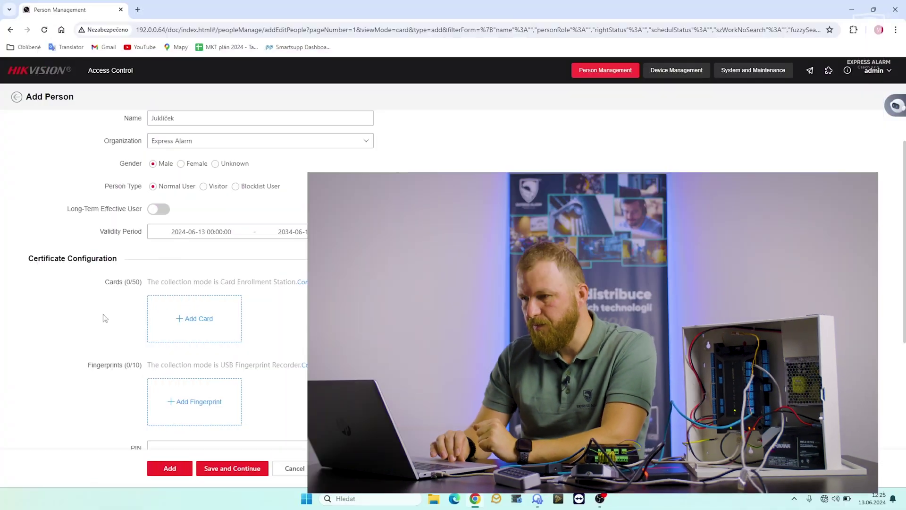
pyautogui.scroll(-2, 99, 319)
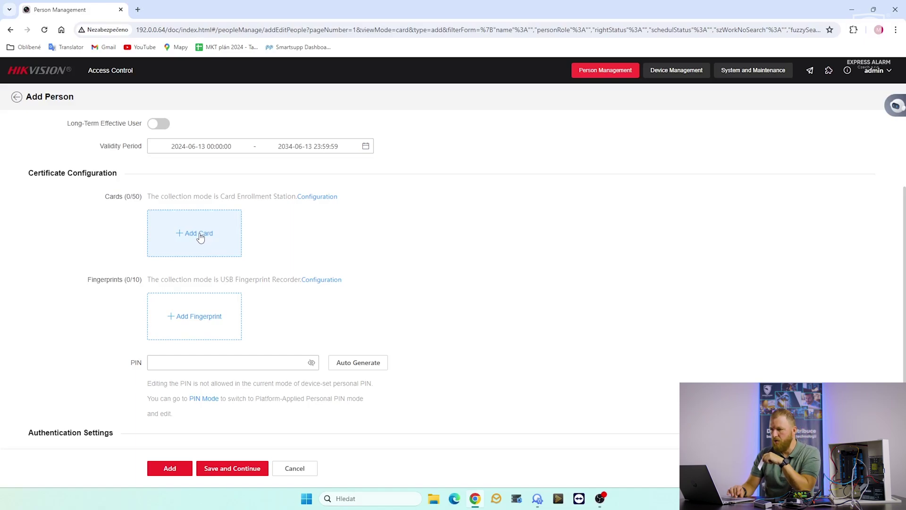
pyautogui.click(200, 237)
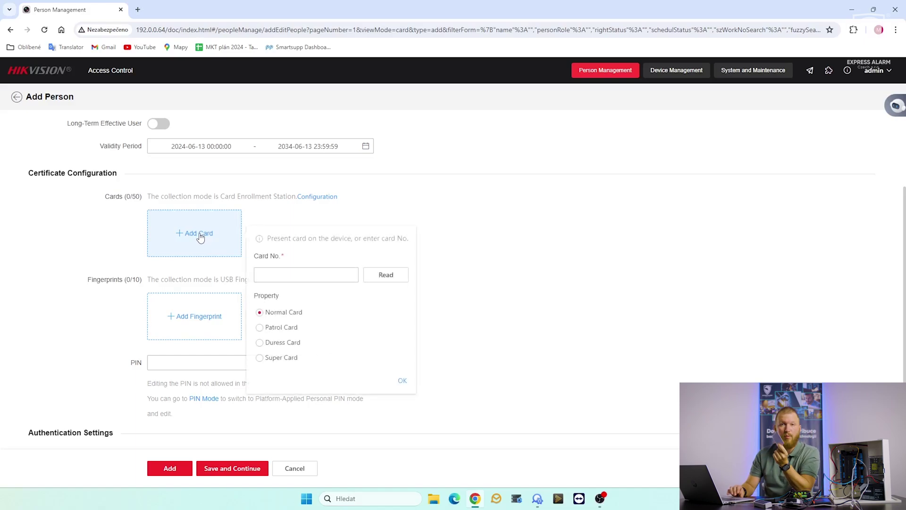
pyautogui.click(262, 274)
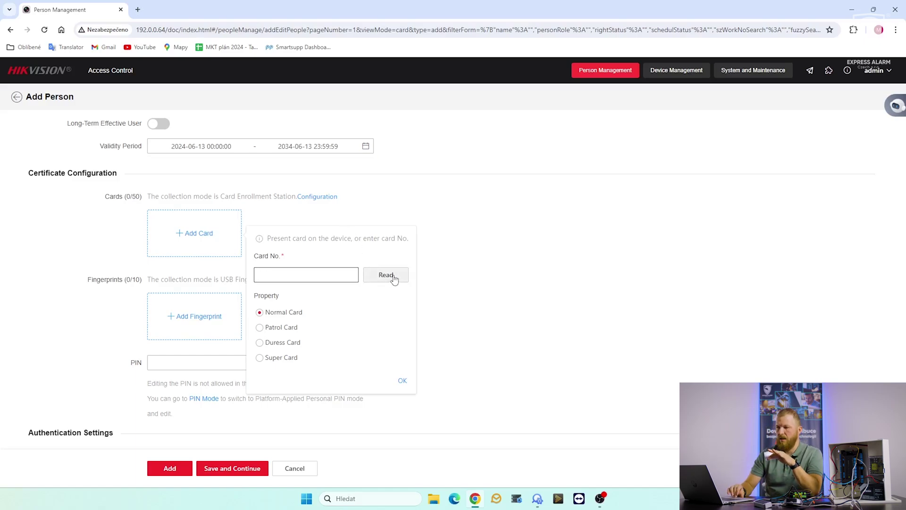
# - Set the card issuing collection device to Card Reader, using the entrance card reader of Dveře A, and save the setting
pyautogui.click(315, 197)
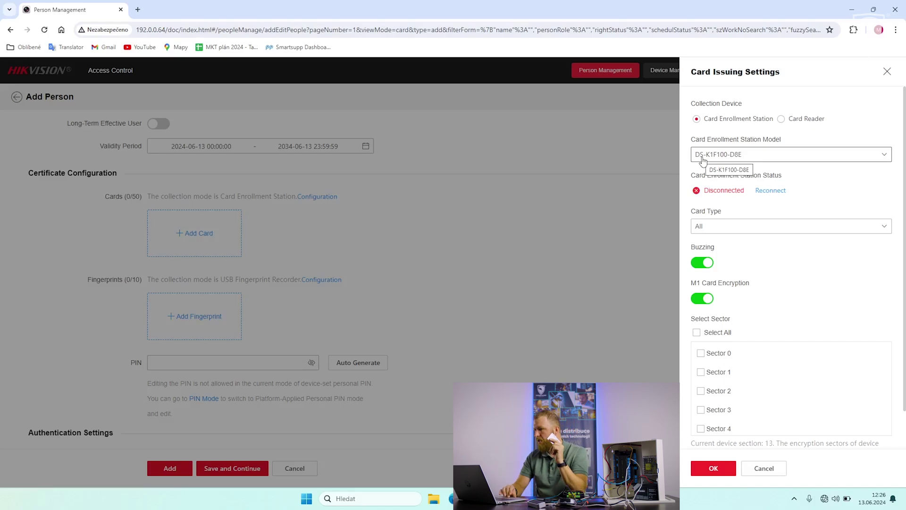
pyautogui.click(782, 120)
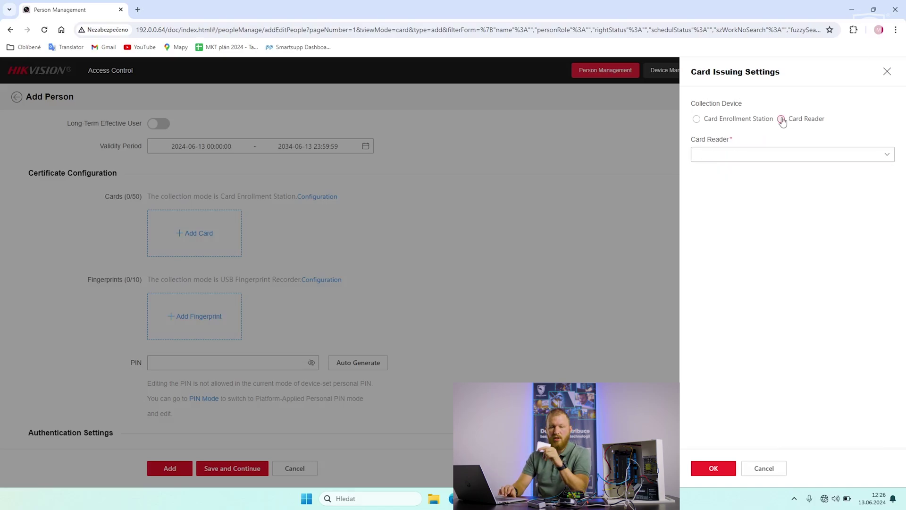
pyautogui.click(731, 158)
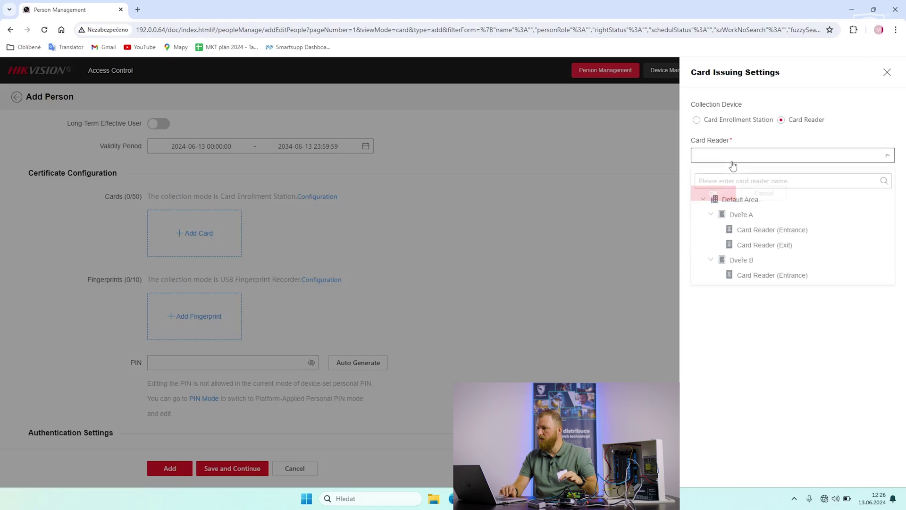
pyautogui.scroll(-2, 734, 278)
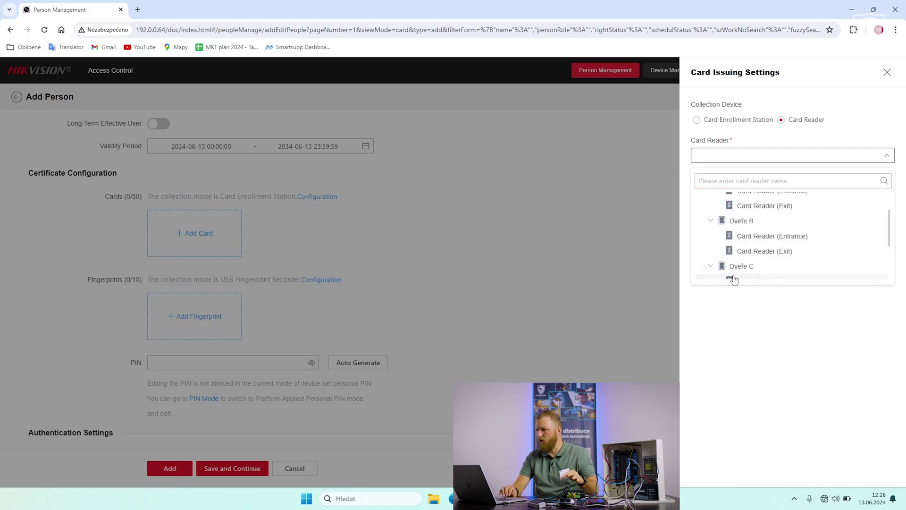
pyautogui.scroll(-1, 734, 279)
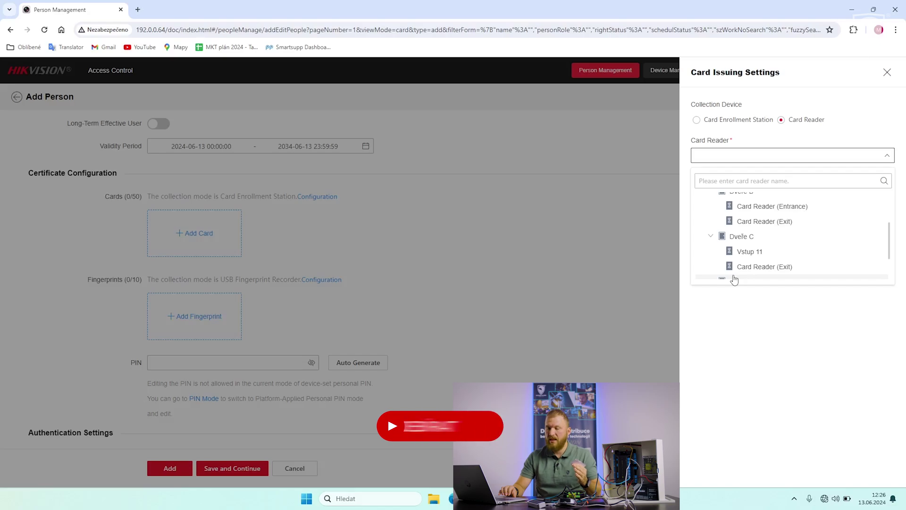
pyautogui.scroll(3, 735, 279)
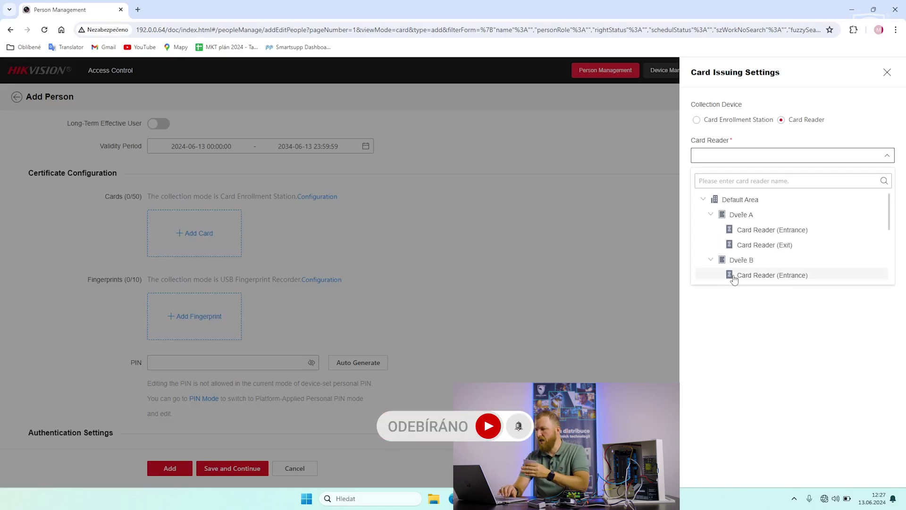
pyautogui.moveTo(734, 280); pyautogui.dragTo(742, 234)
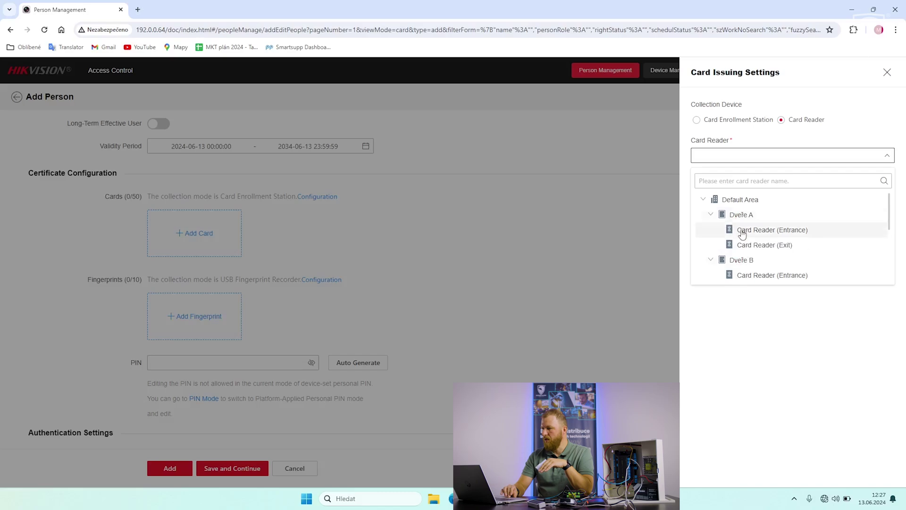
pyautogui.click(742, 231)
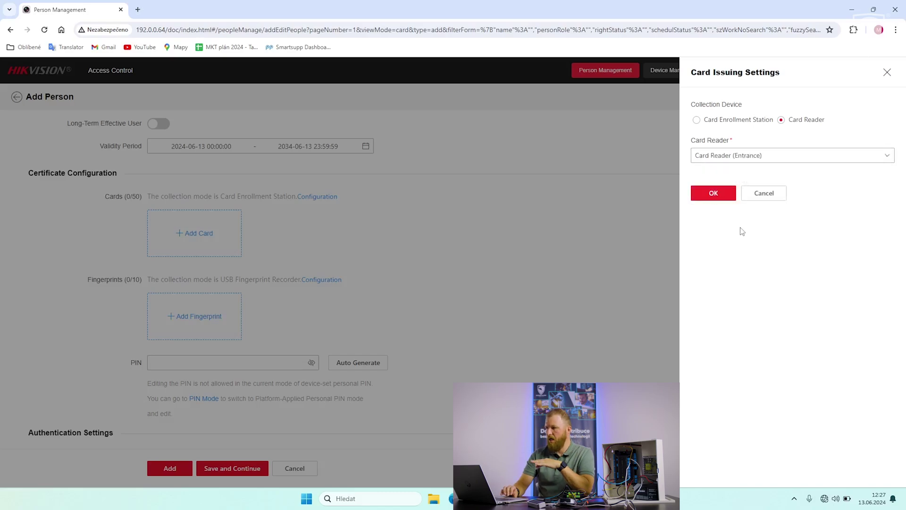
pyautogui.click(720, 197)
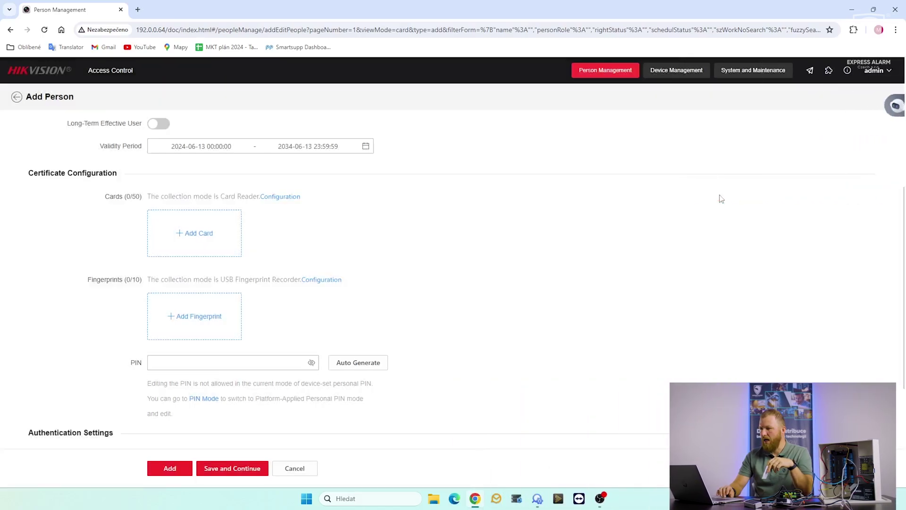
# - Add a normal card to the person by reading its card number from the configured card reader
pyautogui.click(197, 247)
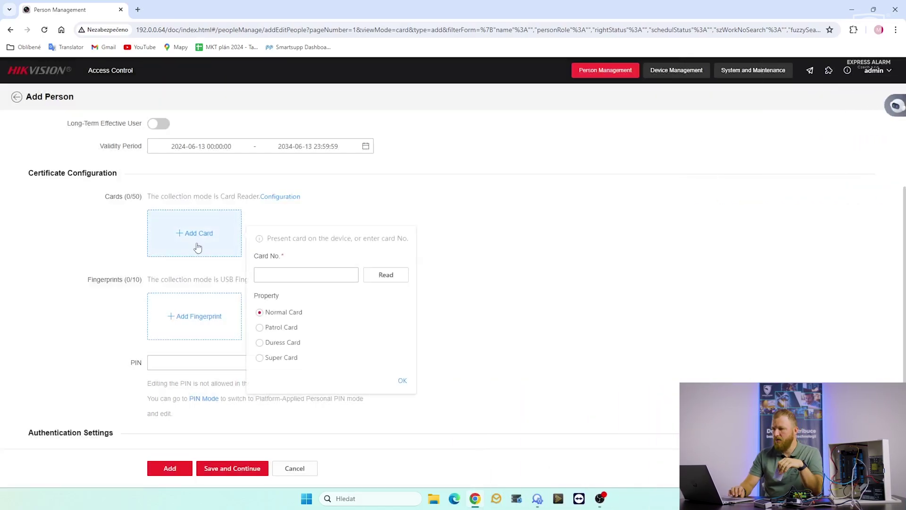
pyautogui.click(380, 276)
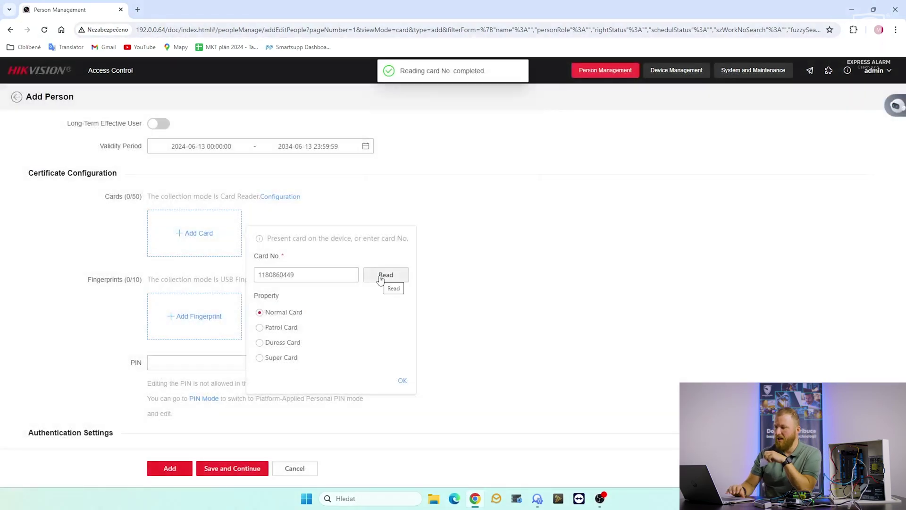
pyautogui.moveTo(308, 274); pyautogui.dragTo(250, 274)
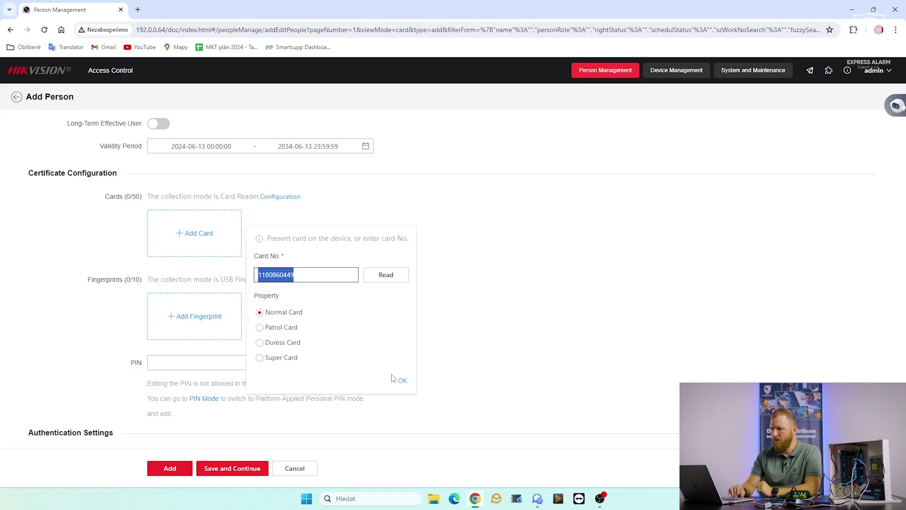
pyautogui.click(402, 381)
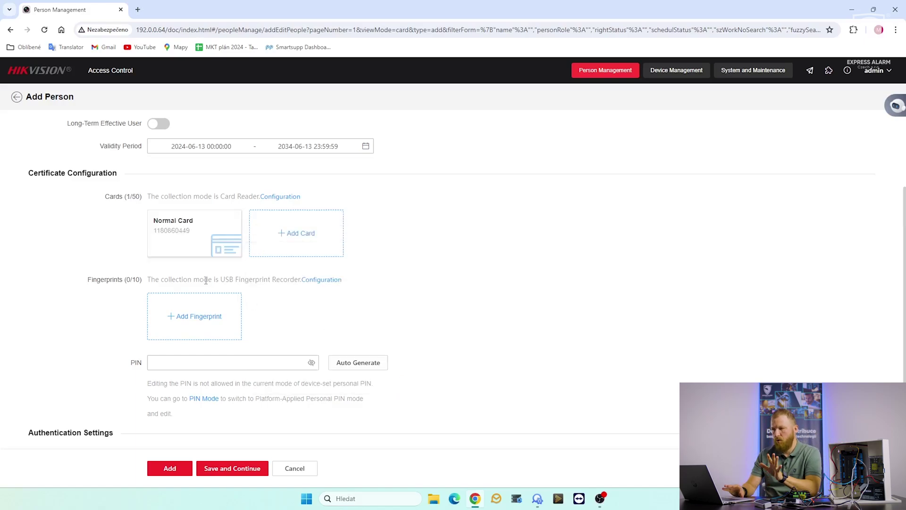
# - Go to the permission management settings of the person being added
pyautogui.scroll(-3, 41, 354)
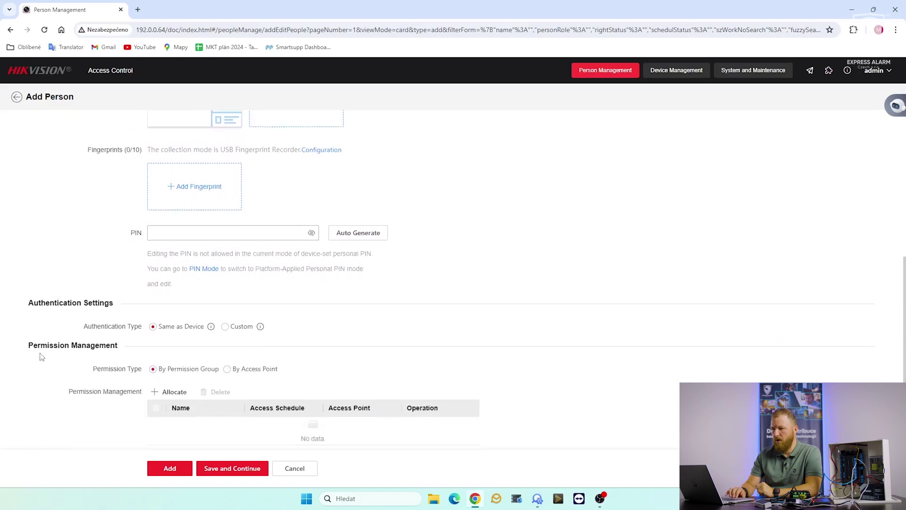
pyautogui.scroll(-1, 41, 357)
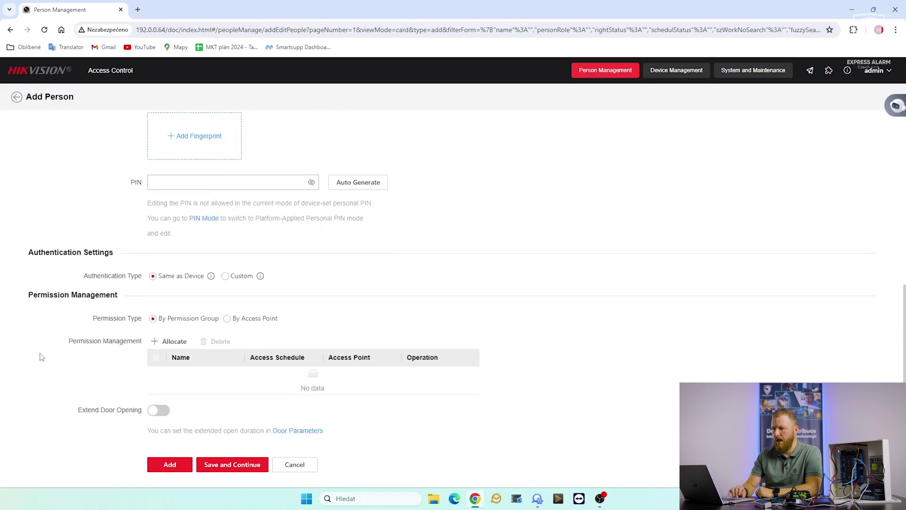